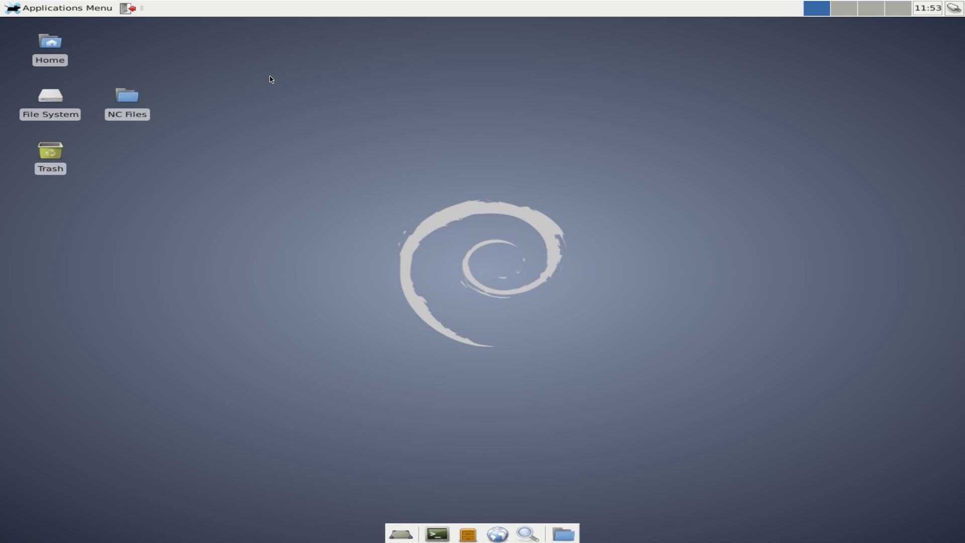
# Run the LinuxCNC Latency Test to examine the servo and base thread jitter, and close it when finished
pyautogui.click(71, 9)
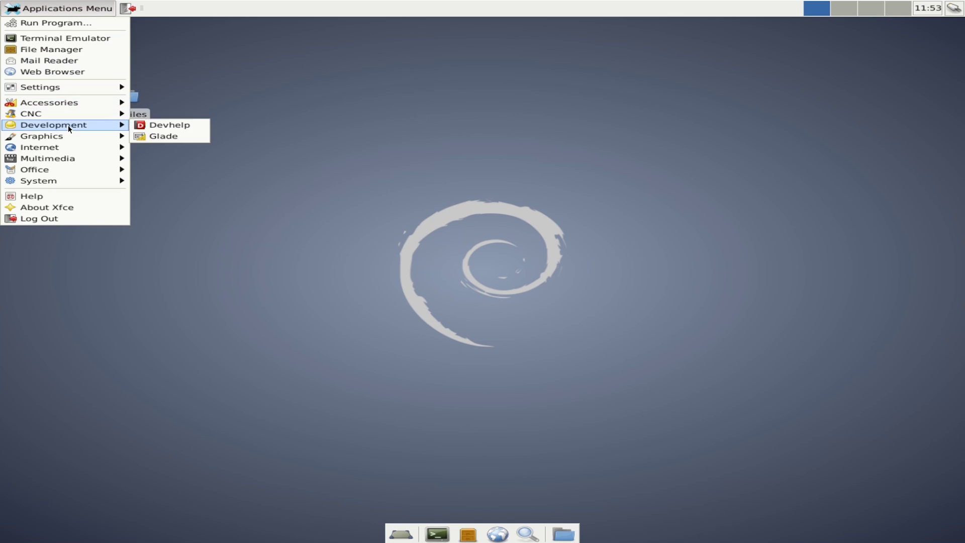
pyautogui.moveTo(70, 115)
pyautogui.click(191, 171)
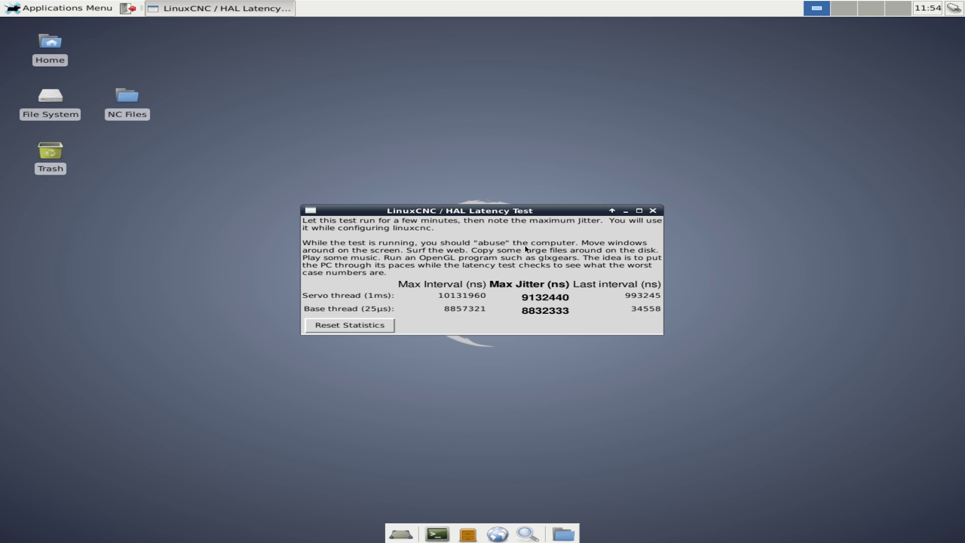
pyautogui.click(652, 210)
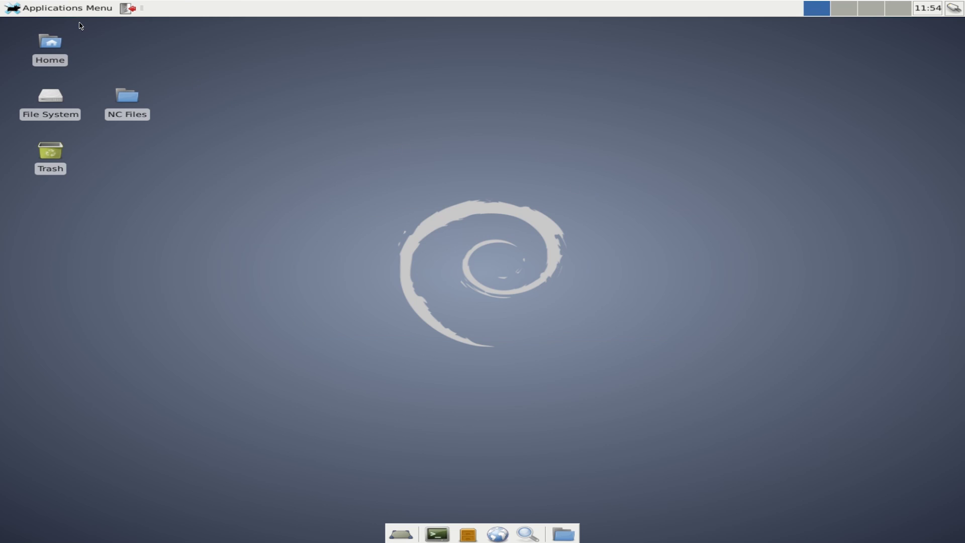
# Generate a my-mill configuration with the LinuxCNC Stepconf Wizard, accepting the default settings on its pages
pyautogui.click(52, 8)
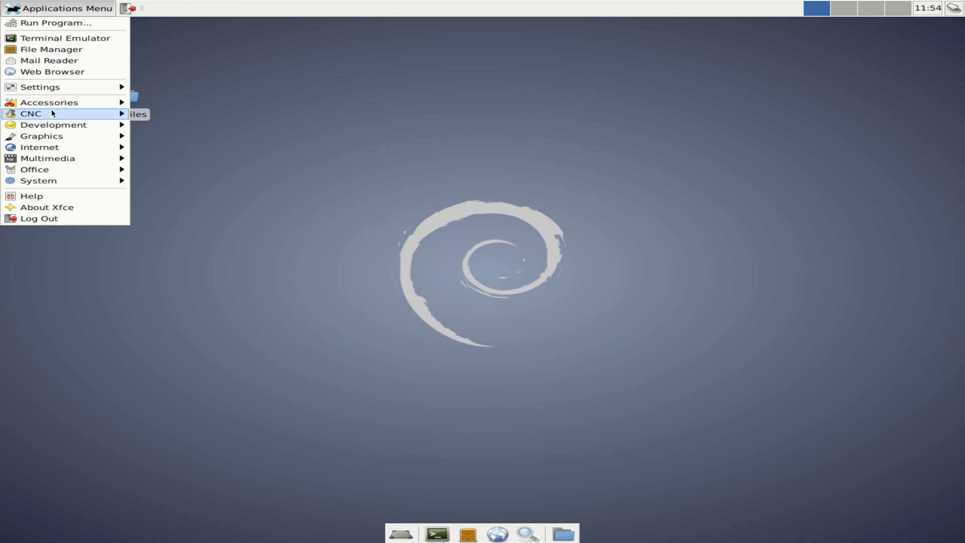
pyautogui.moveTo(52, 111)
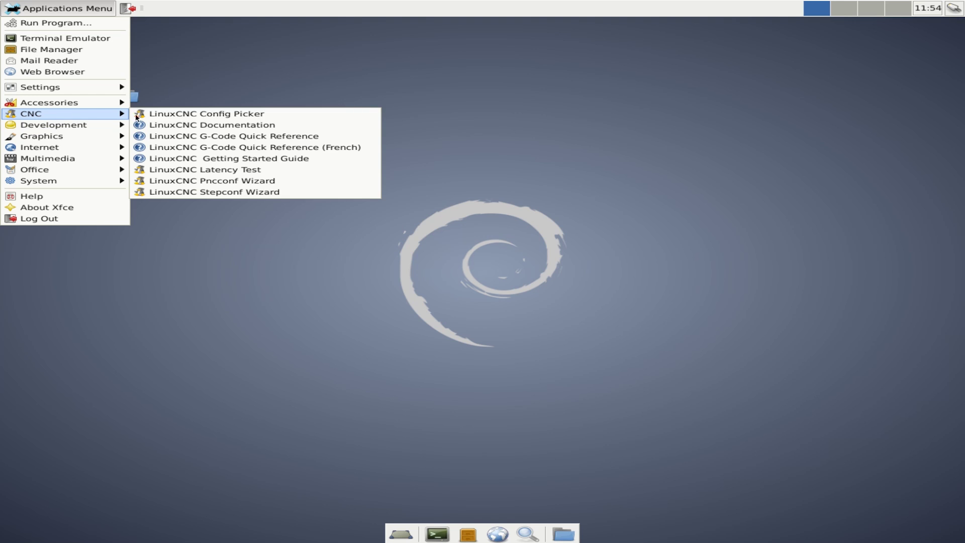
pyautogui.click(230, 193)
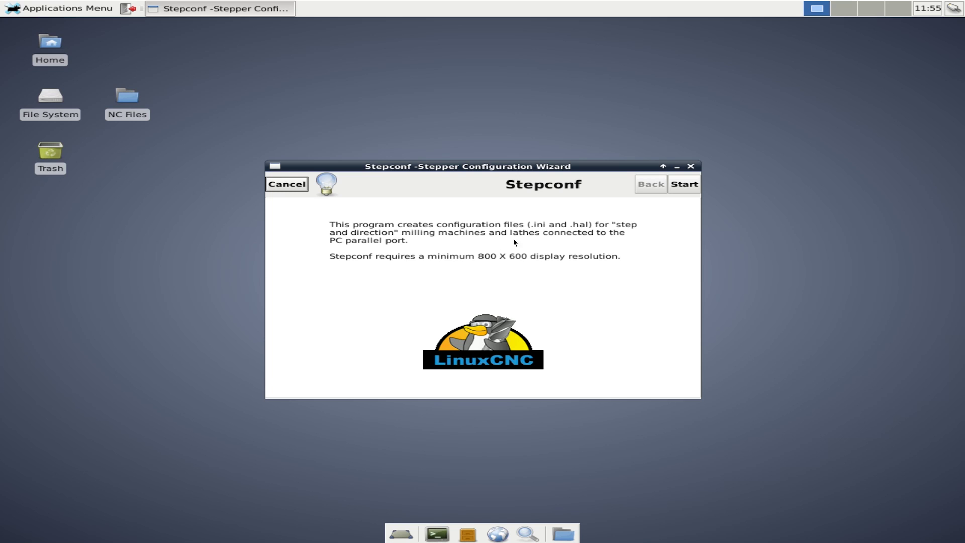
pyautogui.click(678, 191)
pyautogui.click(677, 190)
pyautogui.click(678, 191)
pyautogui.click(678, 191)
pyautogui.click(678, 190)
pyautogui.click(596, 315)
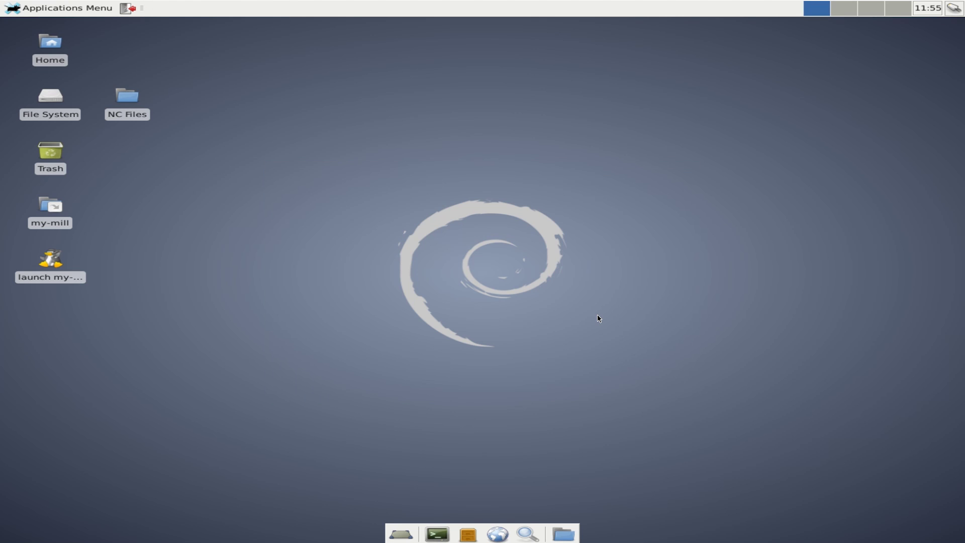
# Move the my-mill launcher and folder shortcut to free desktop space, and open the folder shortcut in a window set aside
pyautogui.moveTo(51, 259); pyautogui.dragTo(357, 101)
pyautogui.moveTo(56, 215); pyautogui.dragTo(441, 108)
pyautogui.doubleClick(435, 98)
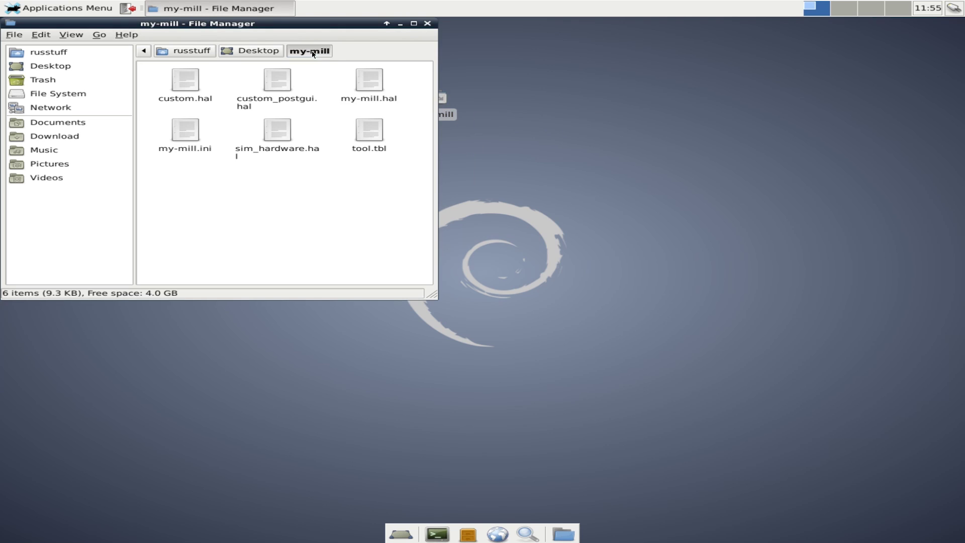
pyautogui.moveTo(309, 29); pyautogui.dragTo(831, 30)
# Compare the my-mill shortcut's files with the my-mill folder in the home folder's linuxcnc/configs directory
pyautogui.doubleClick(50, 43)
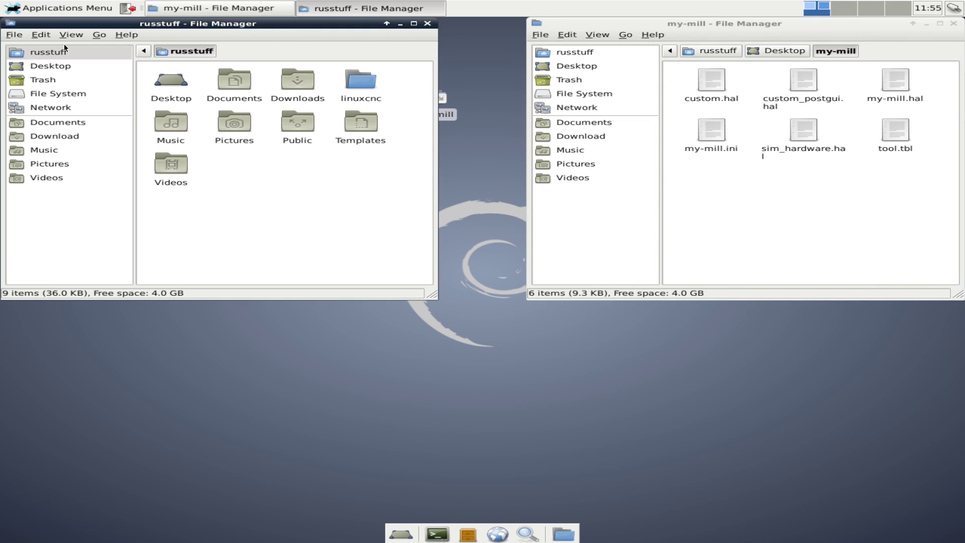
pyautogui.doubleClick(357, 76)
pyautogui.doubleClick(173, 83)
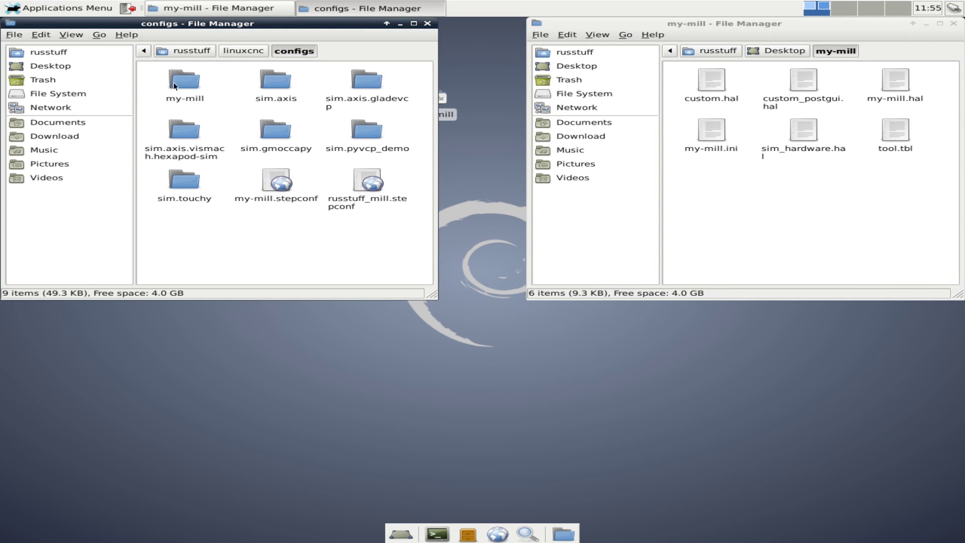
pyautogui.doubleClick(185, 95)
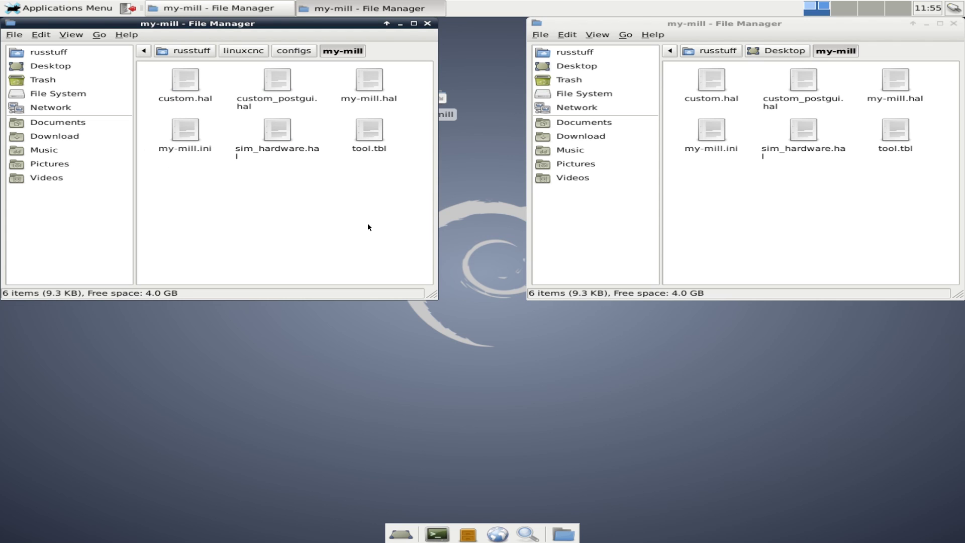
pyautogui.click(294, 51)
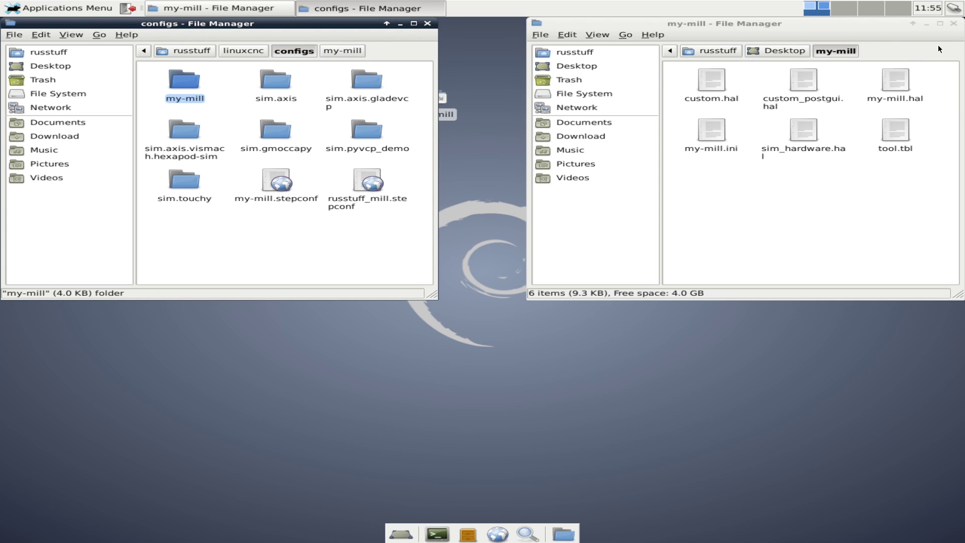
pyautogui.click(953, 24)
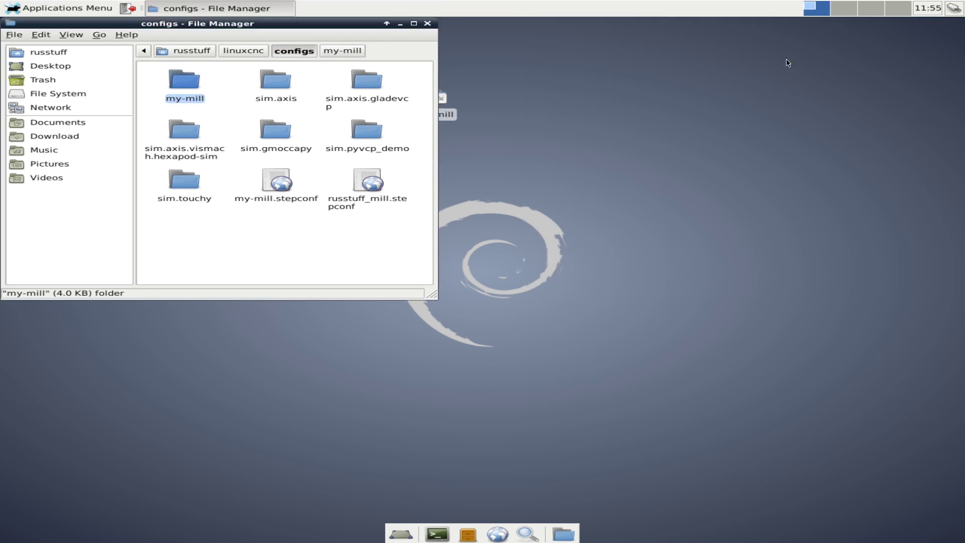
# Delete the my-mill folder, my-mill.stepconf and russtuff_mill.stepconf from the configs directory, and close the file manager
pyautogui.keyDown('ctrl'); pyautogui.click(267, 183); pyautogui.keyUp('ctrl')
pyautogui.keyDown('ctrl'); pyautogui.click(376, 185); pyautogui.keyUp('ctrl')
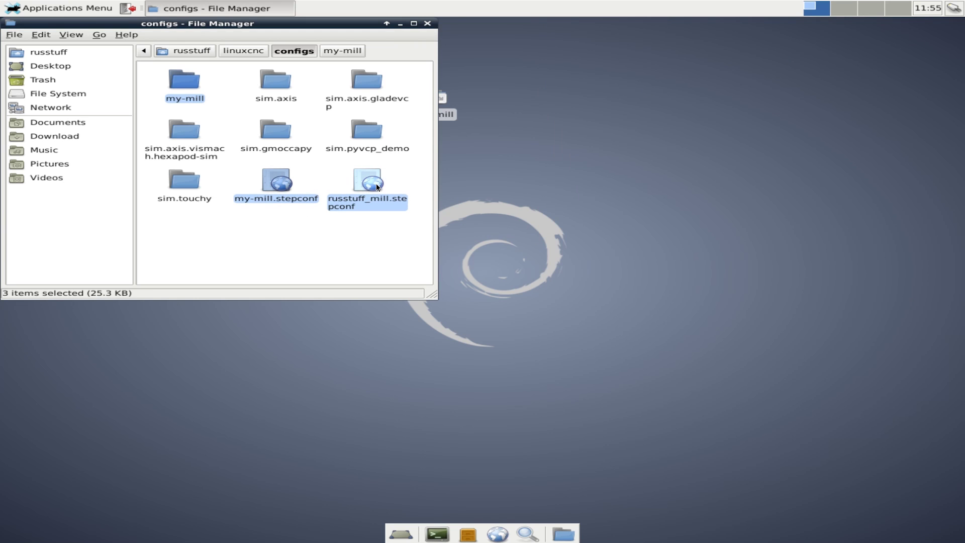
pyautogui.press('Delete')
pyautogui.press('Return')
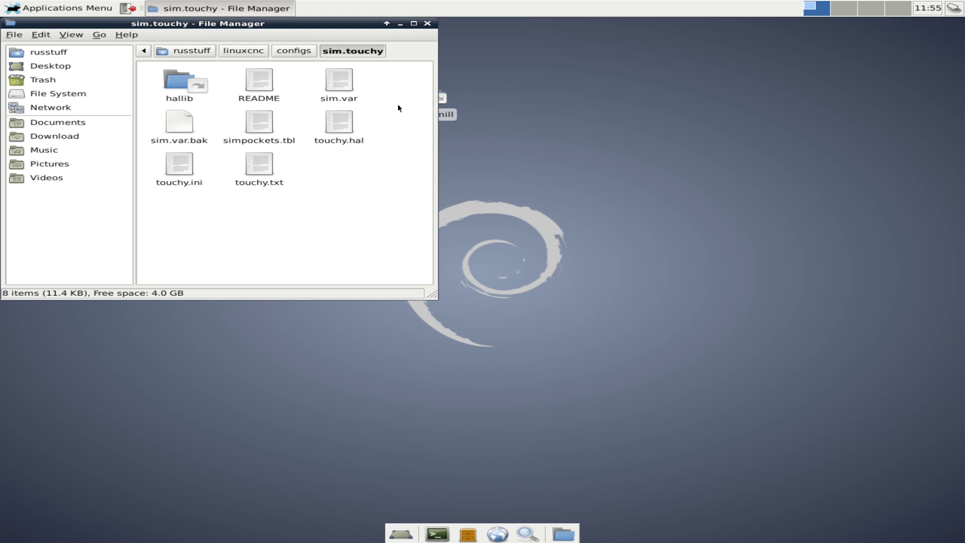
pyautogui.click(427, 23)
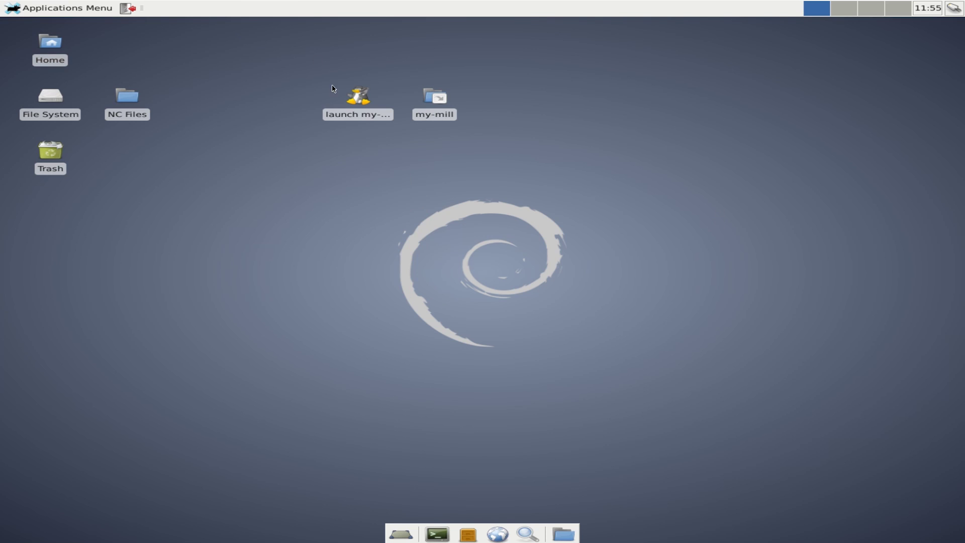
# Move the my-mill launcher and folder shortcut from the desktop to the trash, and empty the trash
pyautogui.moveTo(353, 96); pyautogui.dragTo(50, 157)
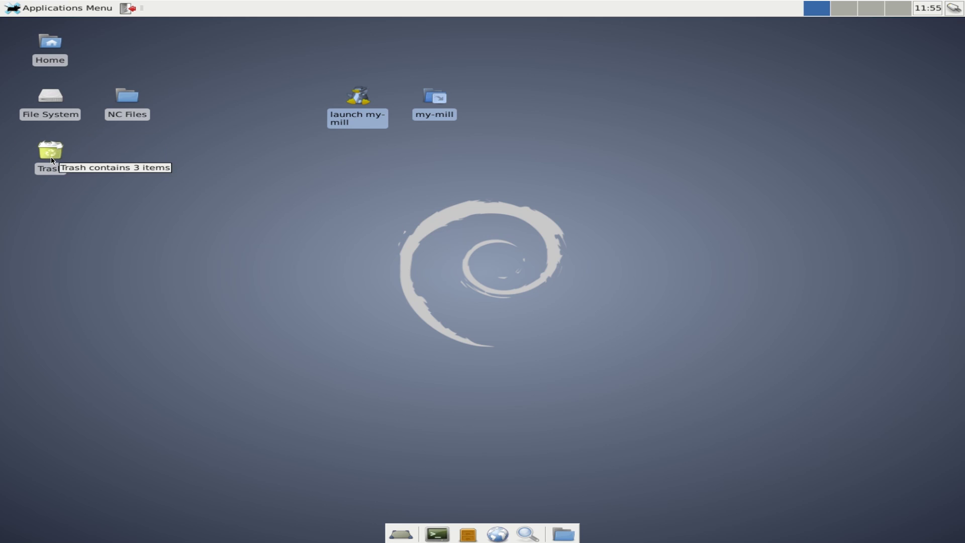
pyautogui.rightClick(52, 158)
pyautogui.click(78, 179)
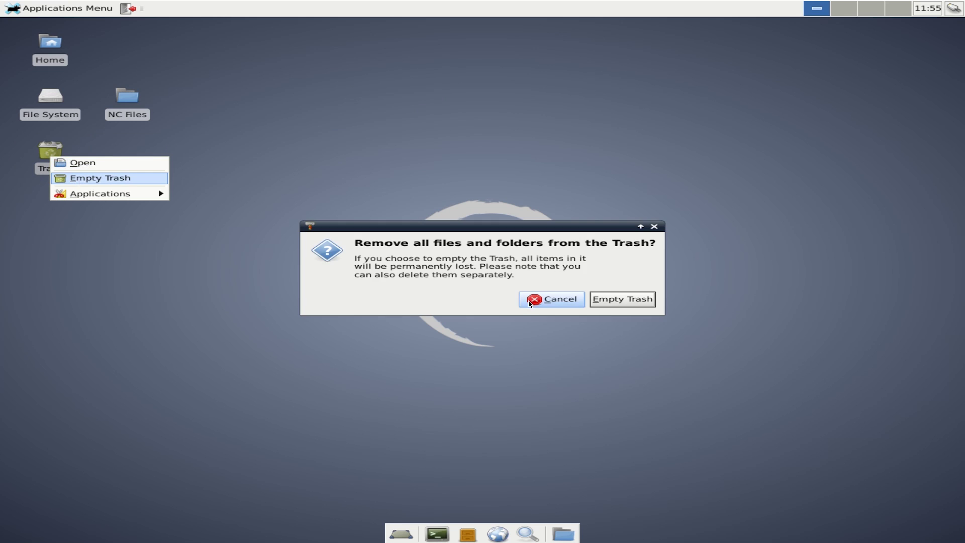
pyautogui.click(631, 303)
# Launch the LinuxCNC Stepconf Wizard and continue past its welcome page to the Start page
pyautogui.click(45, 8)
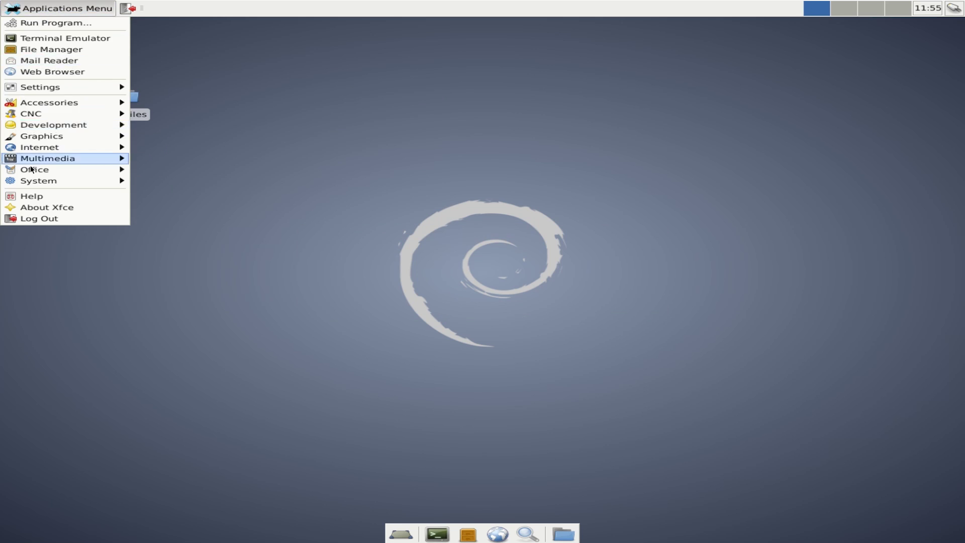
pyautogui.moveTo(50, 115)
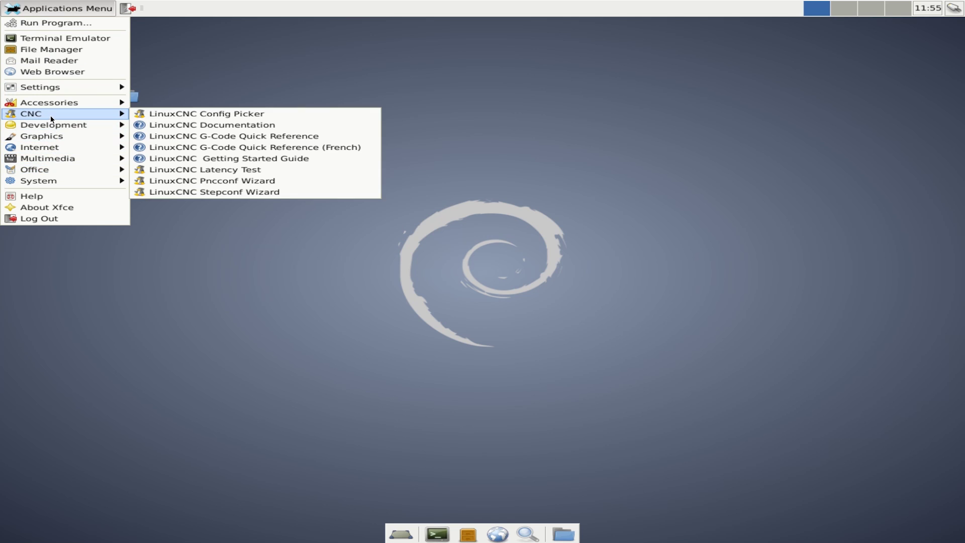
pyautogui.click(231, 194)
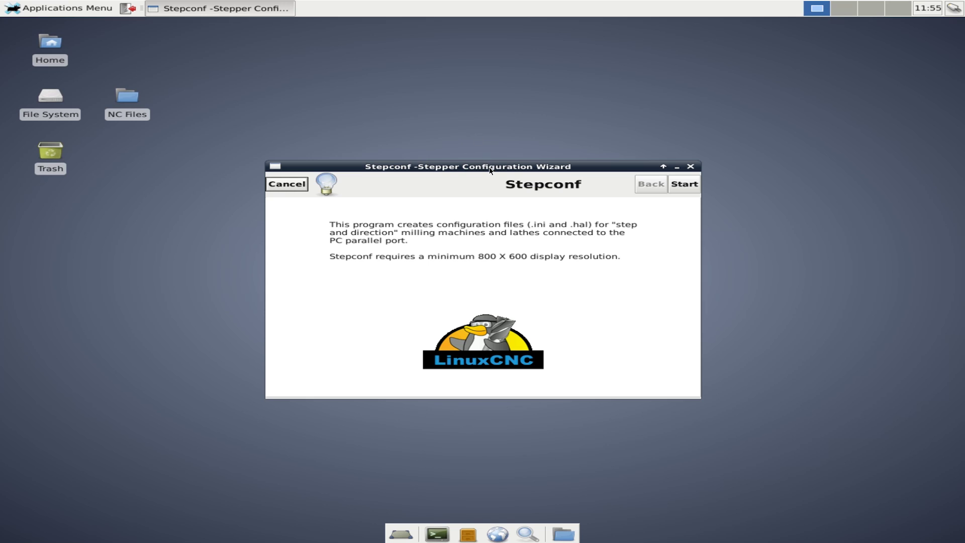
pyautogui.moveTo(490, 169); pyautogui.dragTo(493, 160)
pyautogui.click(689, 177)
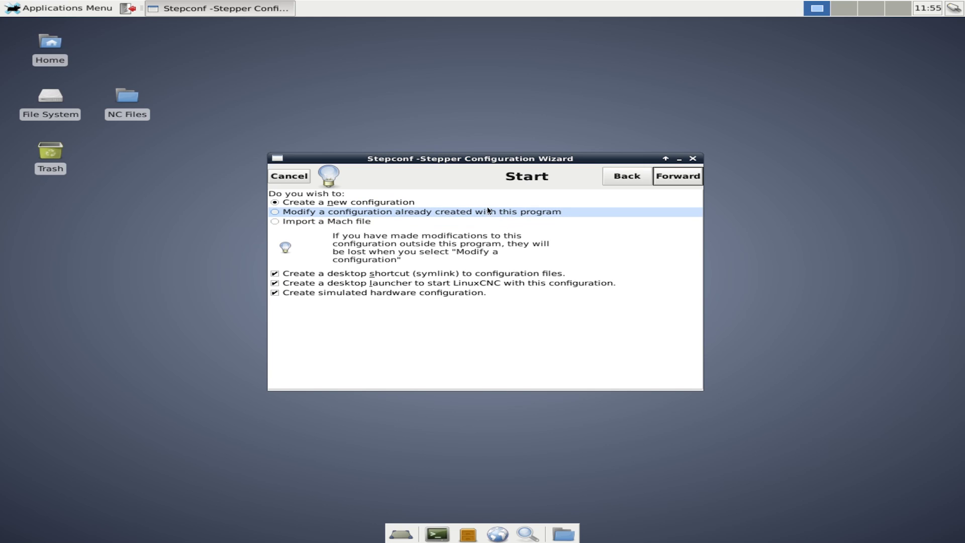
pyautogui.click(332, 223)
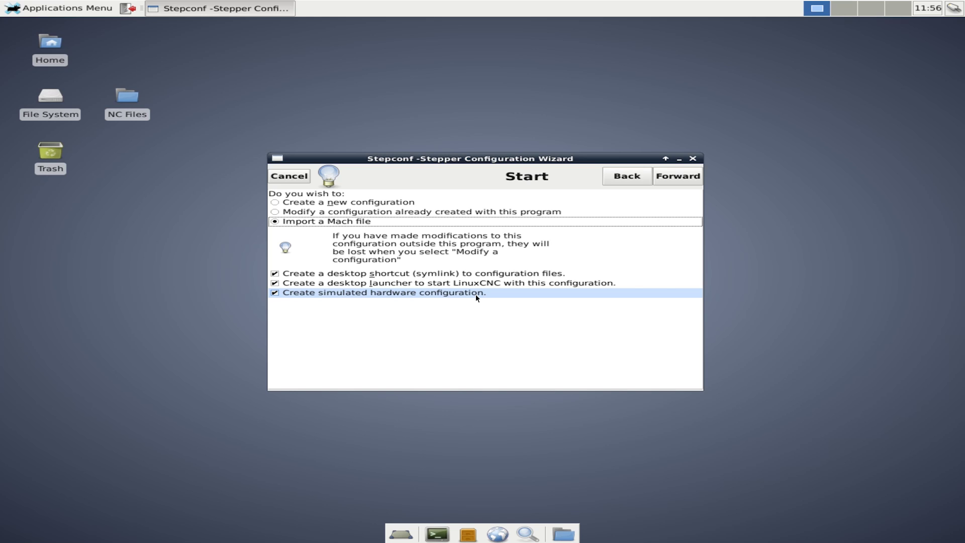
pyautogui.click(302, 294)
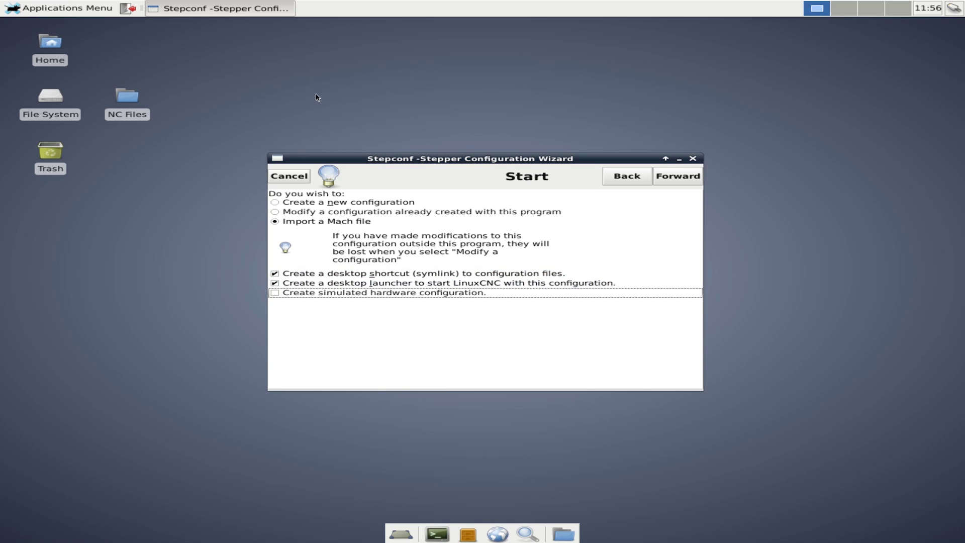
pyautogui.click(310, 294)
pyautogui.click(291, 203)
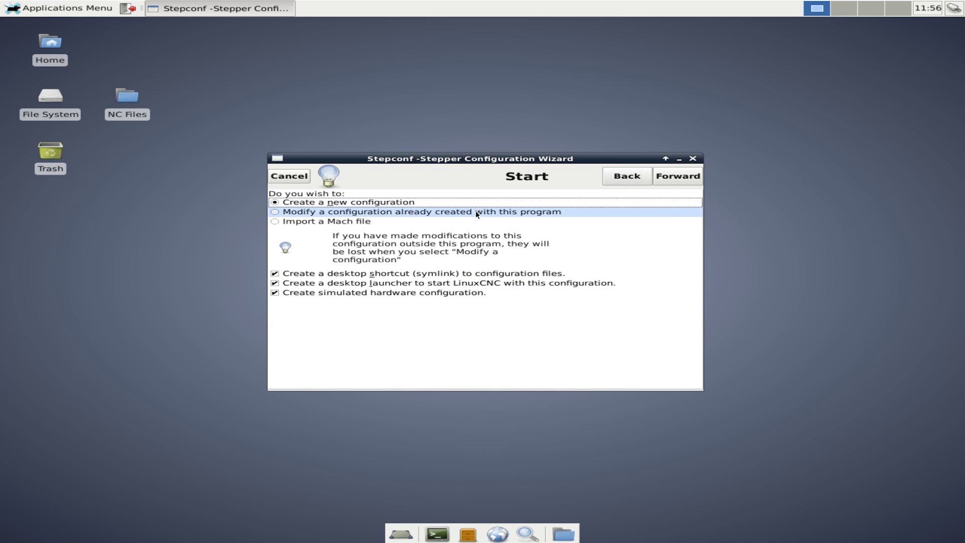
# Continue to the Base Information page and set the machine name to "russtuff mill"
pyautogui.click(691, 177)
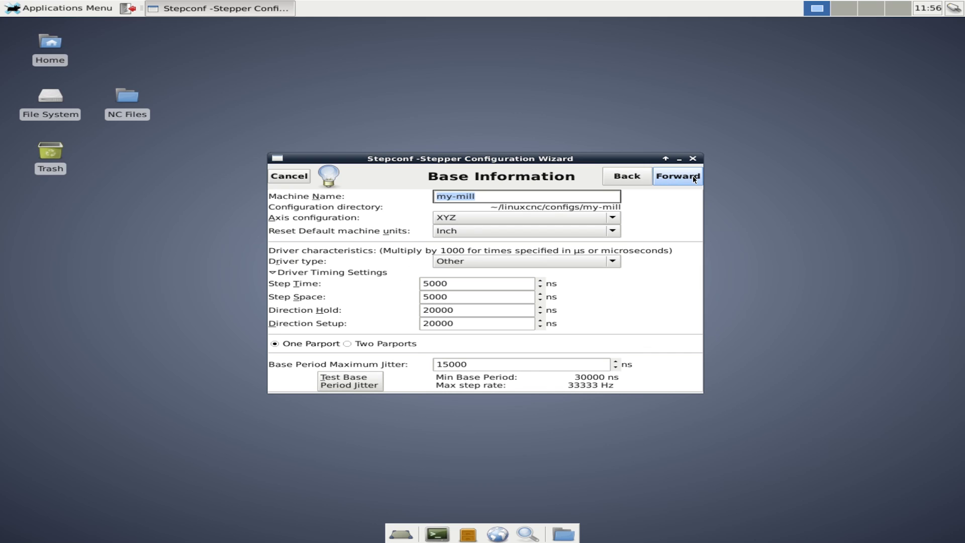
pyautogui.write('russtuff')
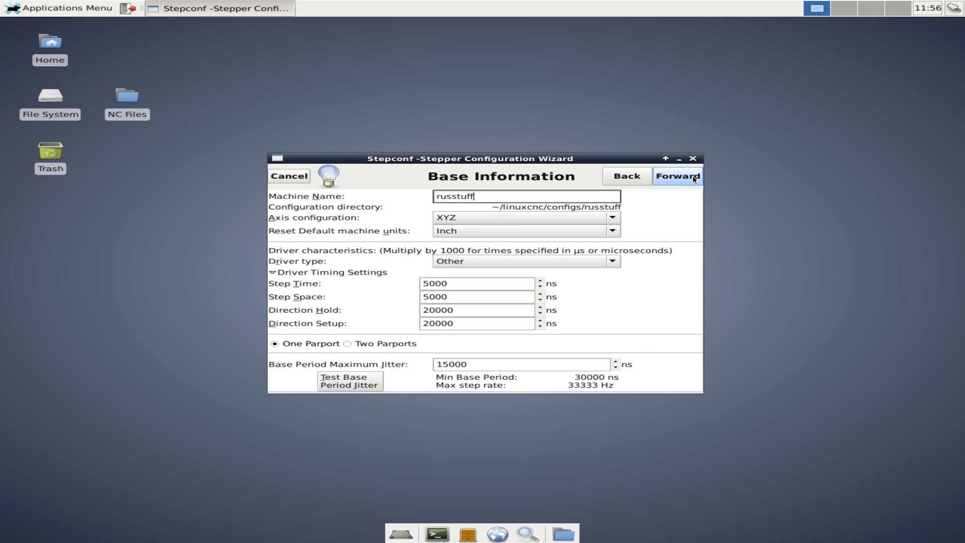
pyautogui.write(' mill')
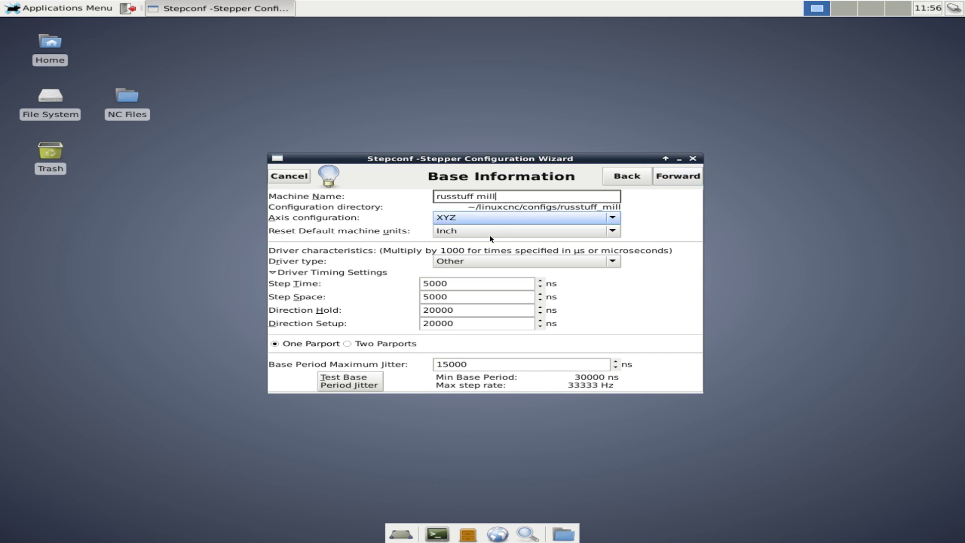
pyautogui.click(455, 231)
pyautogui.click(455, 244)
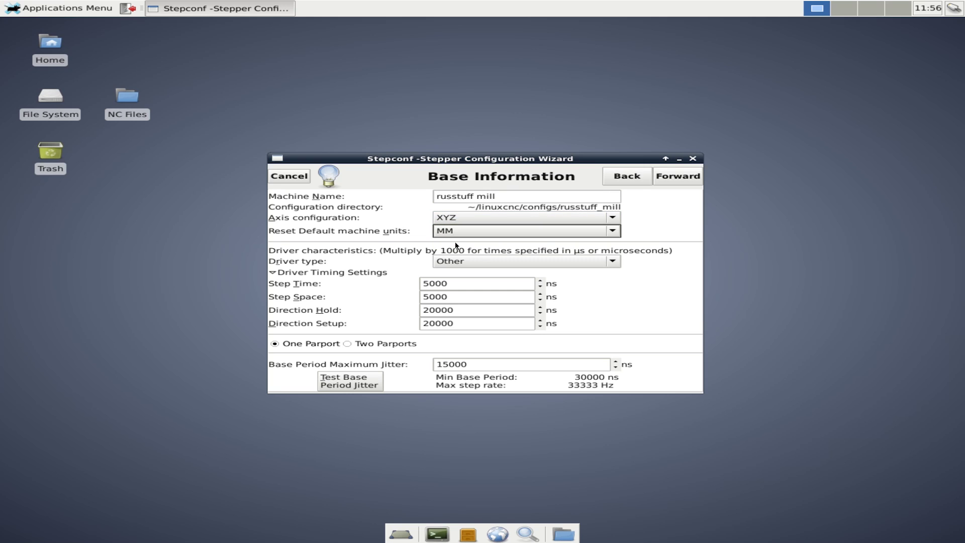
pyautogui.click(459, 233)
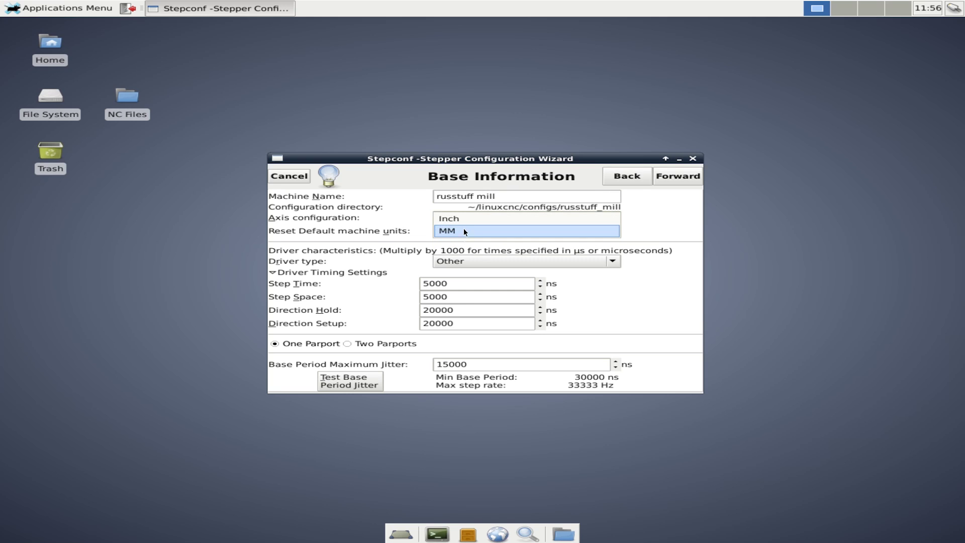
pyautogui.click(466, 222)
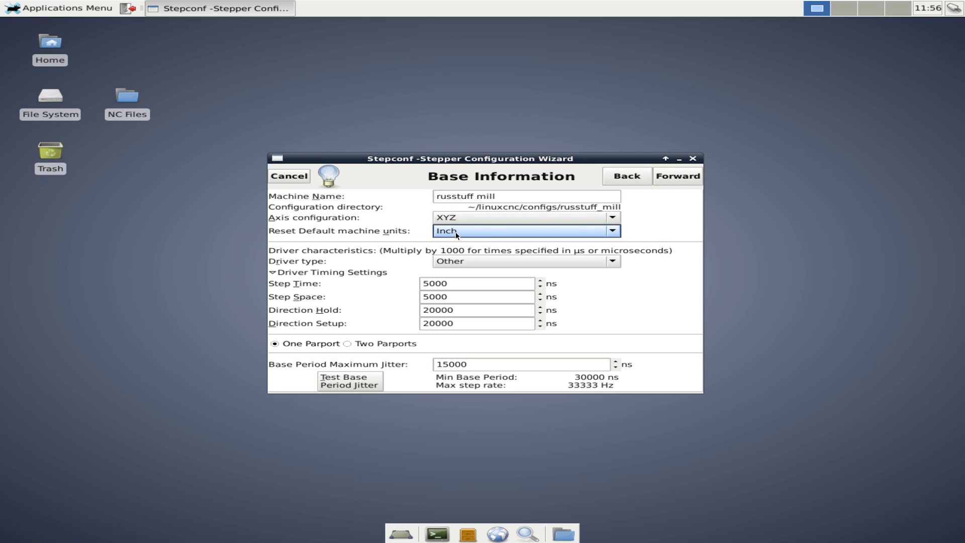
# Review the available driver types for the stepper drivers, keeping Other
pyautogui.click(491, 262)
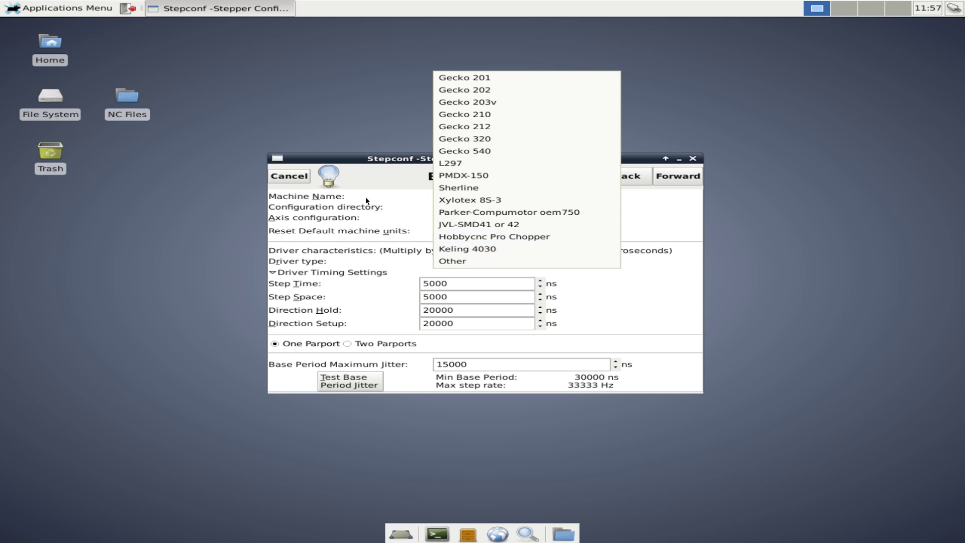
pyautogui.click(348, 259)
pyautogui.click(447, 261)
pyautogui.click(447, 260)
pyautogui.click(453, 258)
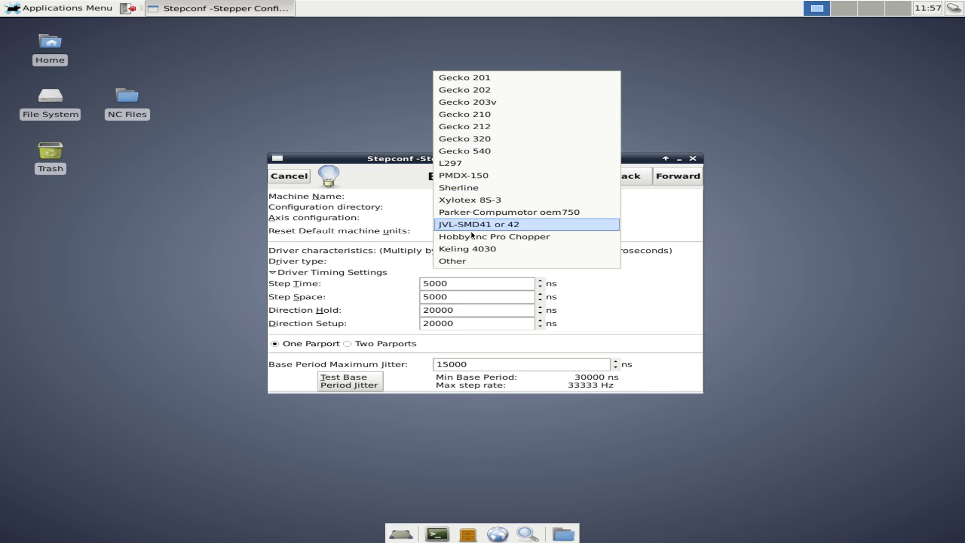
pyautogui.click(409, 290)
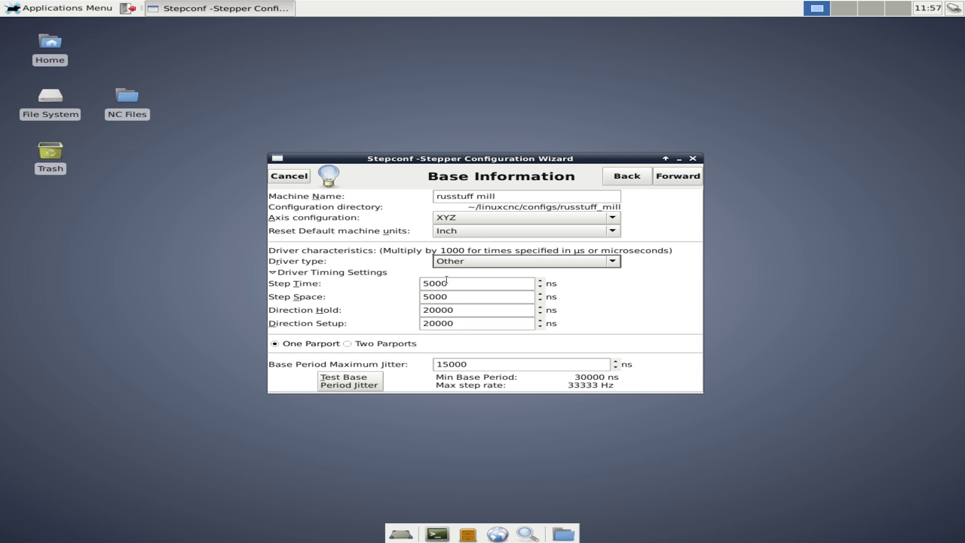
pyautogui.doubleClick(461, 280)
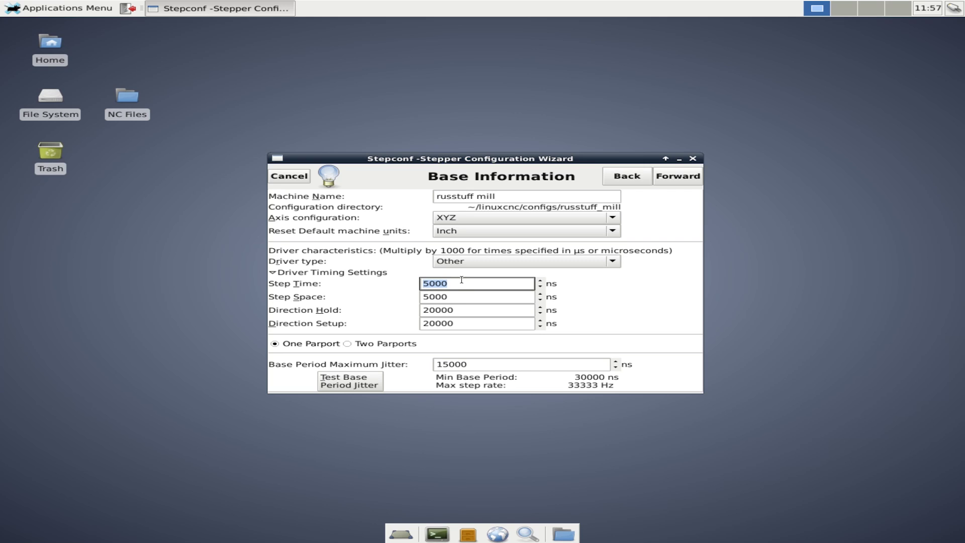
pyautogui.moveTo(456, 296); pyautogui.dragTo(427, 297)
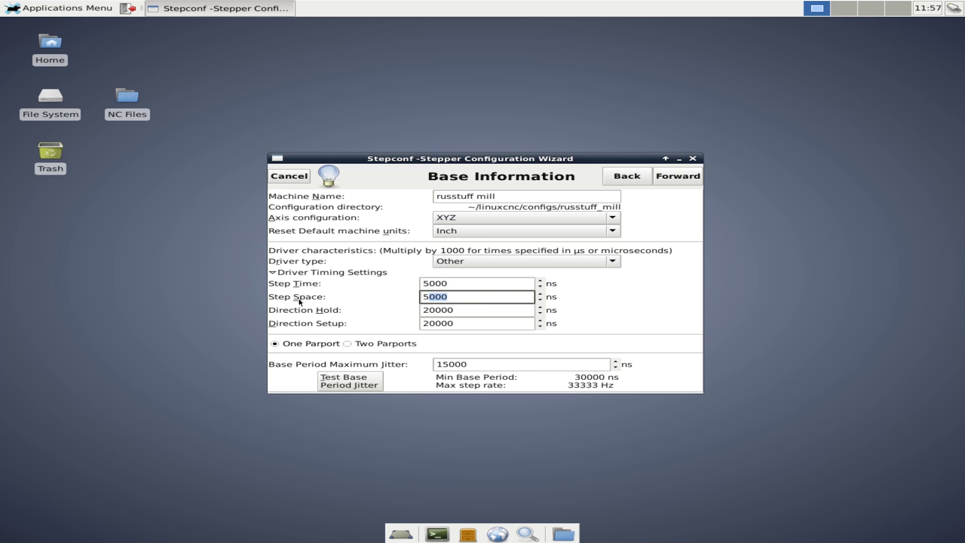
pyautogui.click(451, 284)
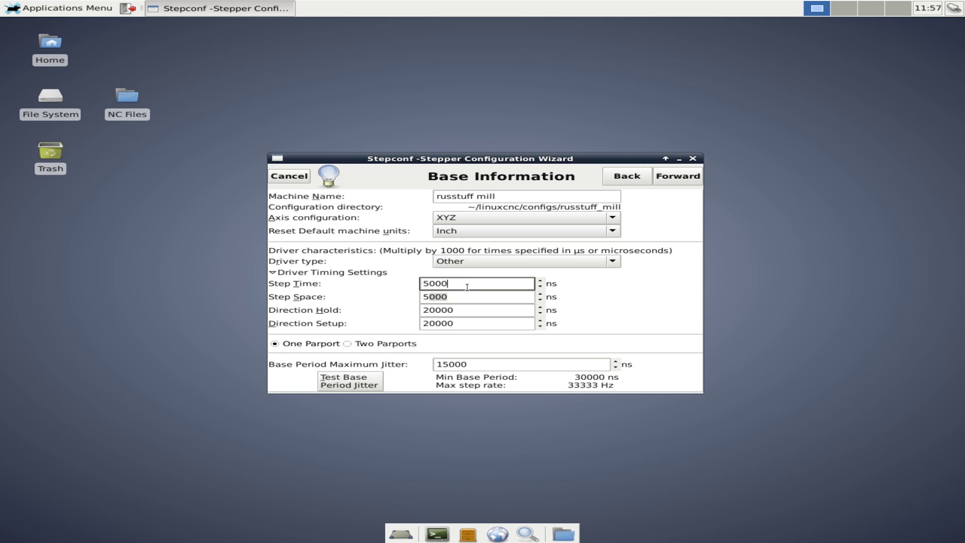
pyautogui.click(448, 297)
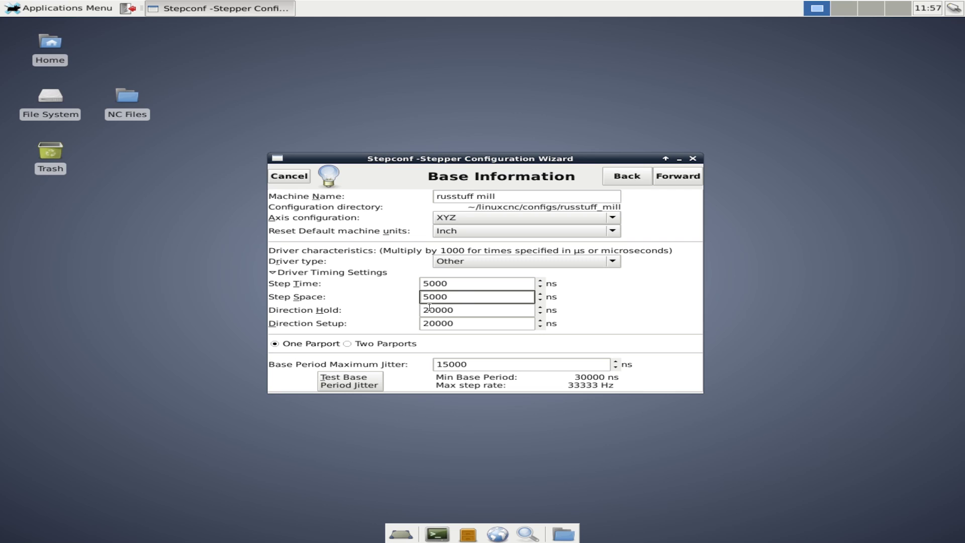
# Run the base period jitter latency test, reset its statistics once, and close the test
pyautogui.click(352, 380)
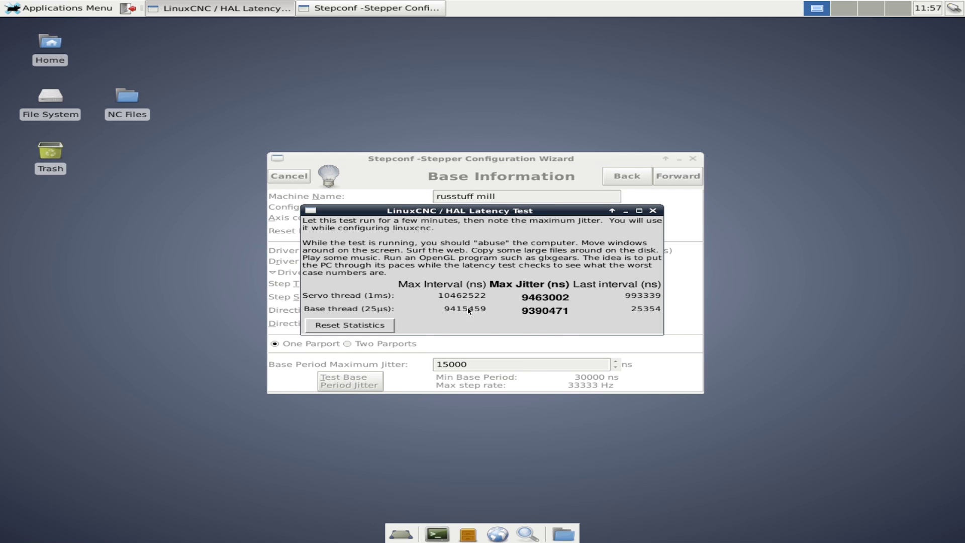
pyautogui.click(366, 325)
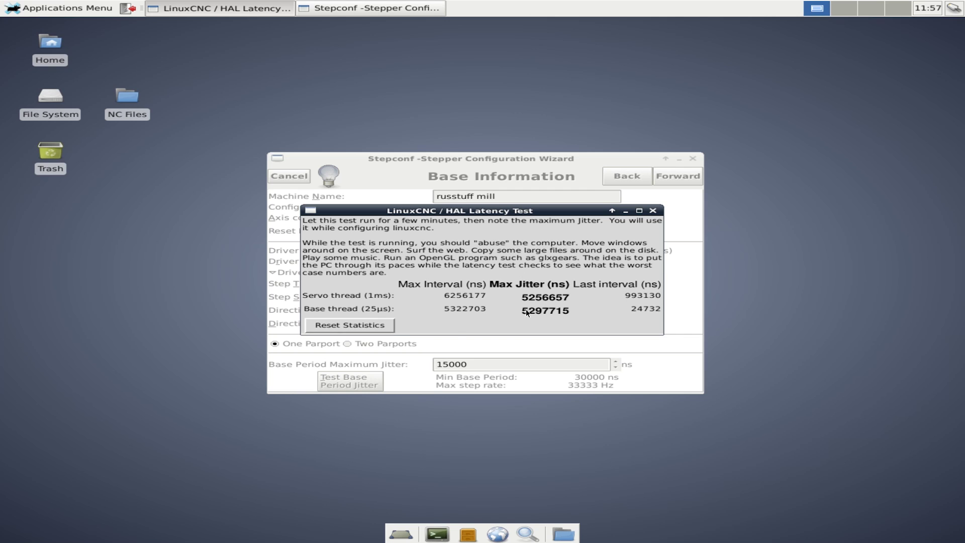
pyautogui.click(652, 211)
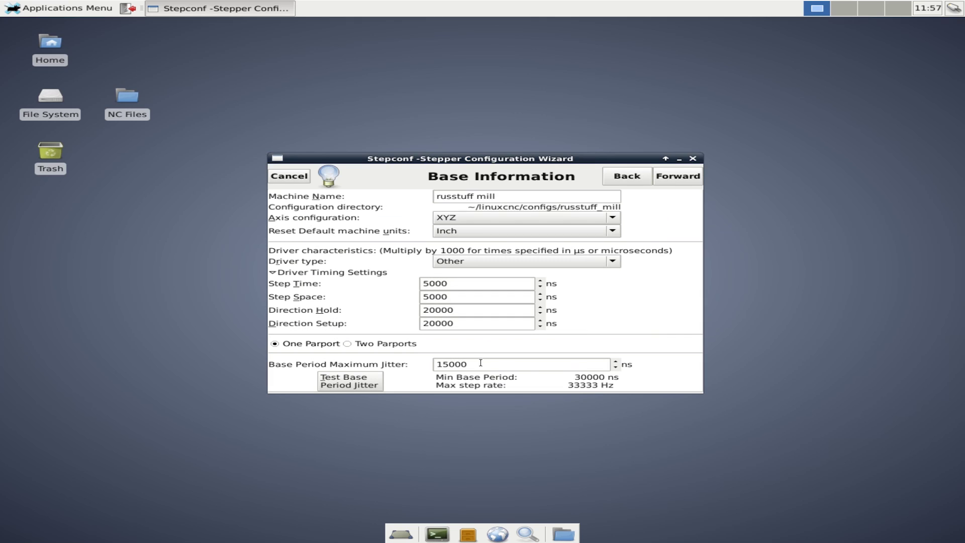
# Set the Base Period Maximum Jitter to 30000 ns, keeping One Parport, and continue to the Parallel Port 1 page
pyautogui.doubleClick(463, 364)
pyautogui.write('30000')
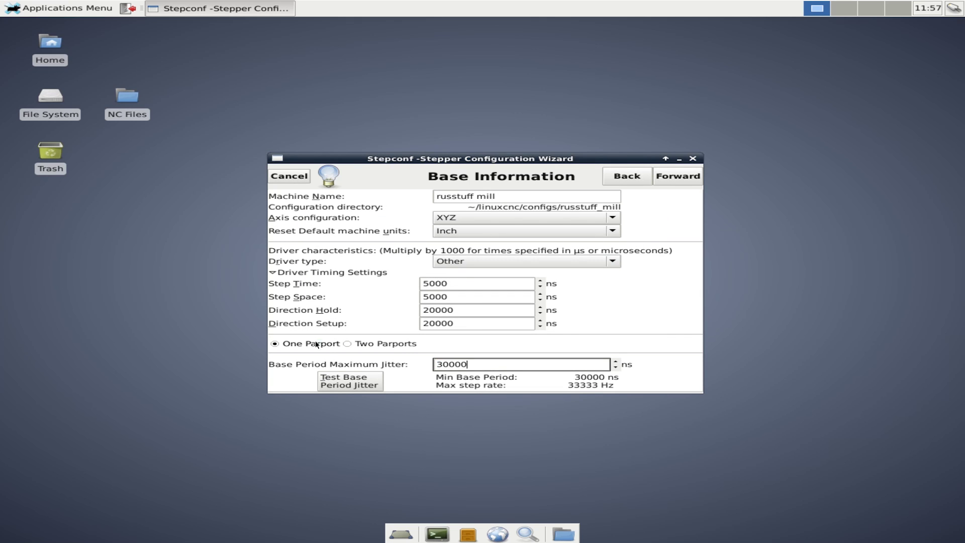
pyautogui.click(375, 343)
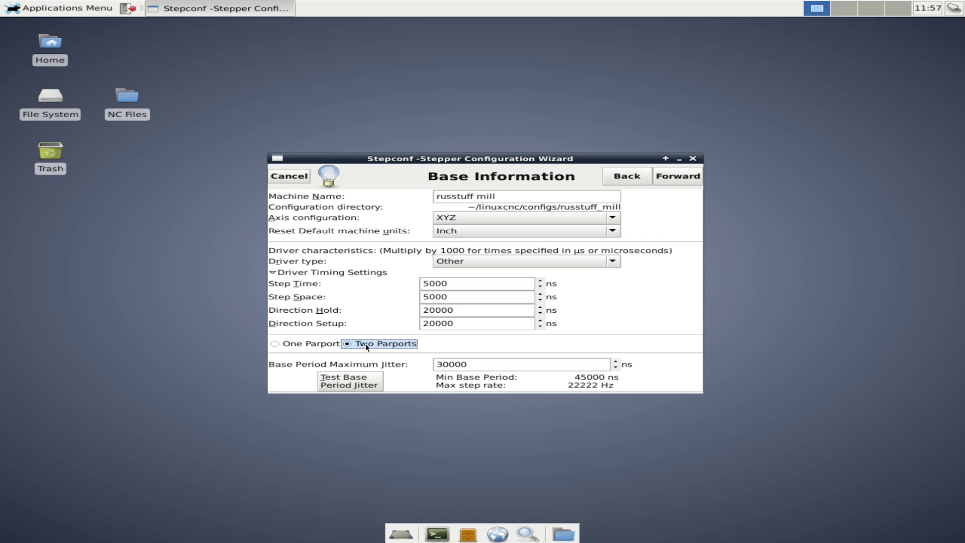
pyautogui.click(315, 342)
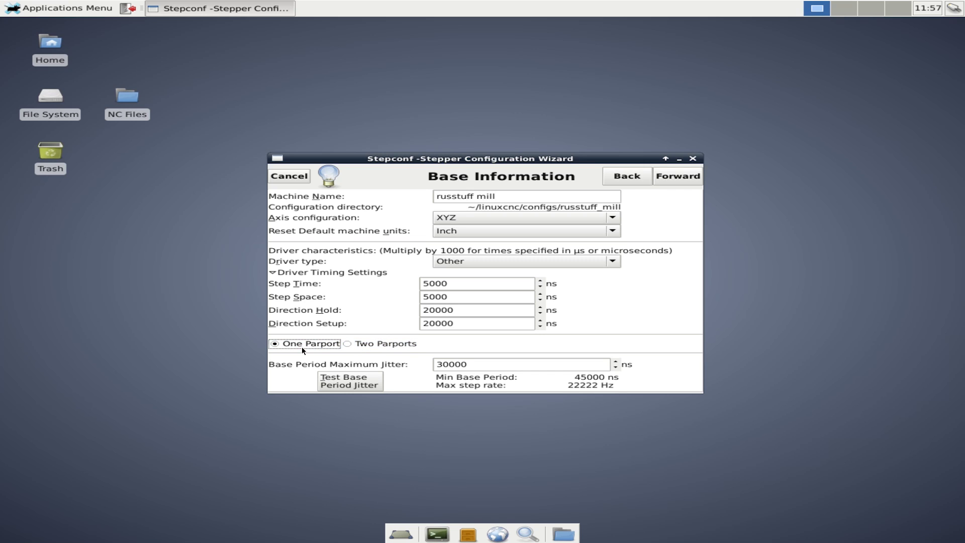
pyautogui.click(679, 180)
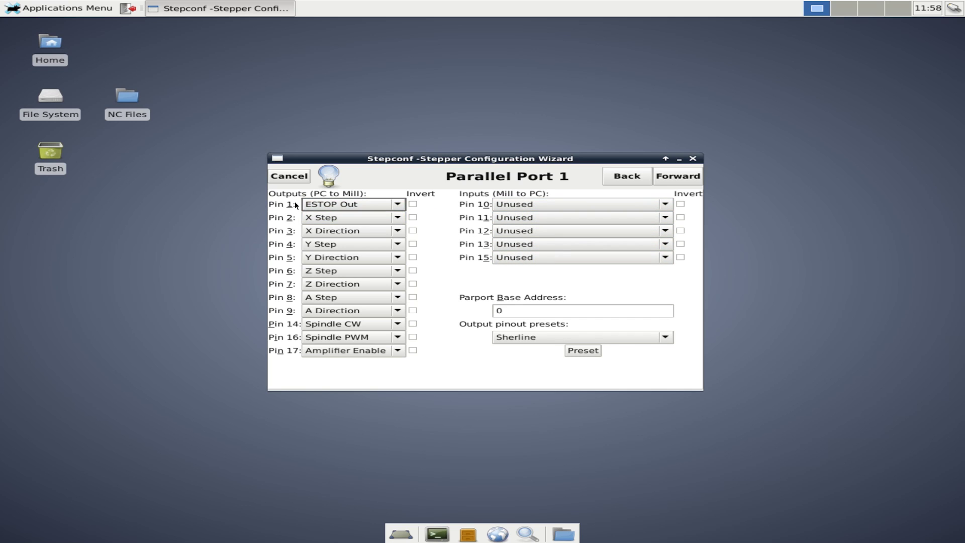
# Set parallel port output pins 1, 8, 9, 14, 16 and 17 to Unused
pyautogui.click(323, 206)
pyautogui.click(427, 302)
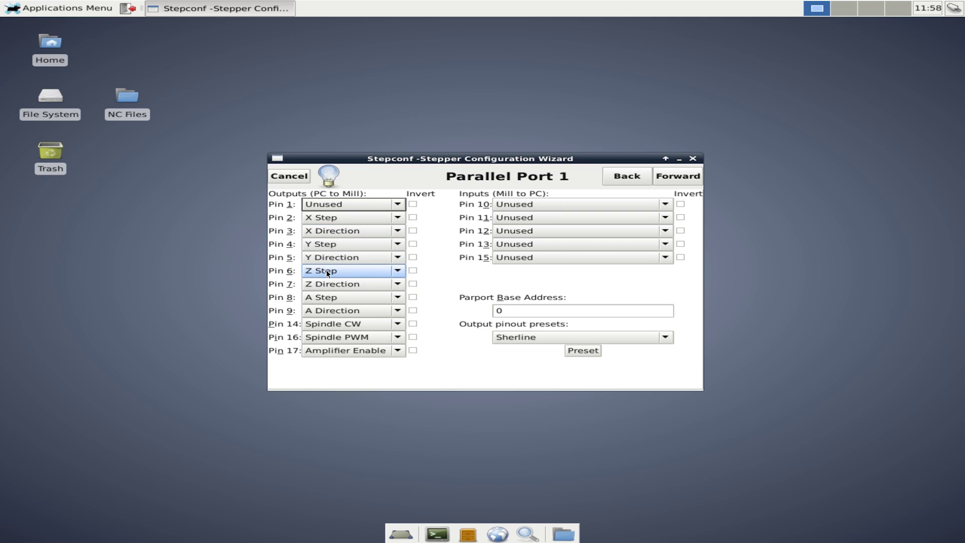
pyautogui.click(315, 298)
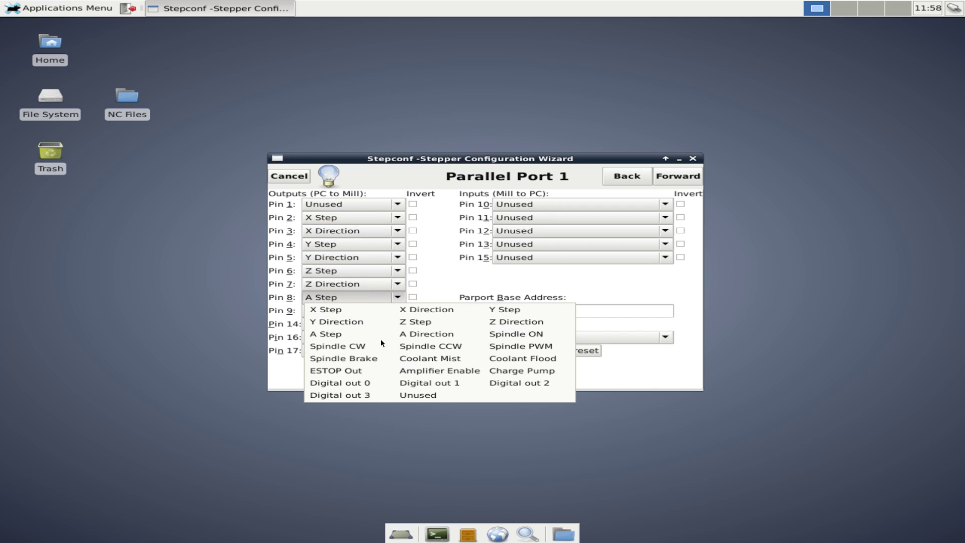
pyautogui.click(417, 394)
pyautogui.click(327, 311)
pyautogui.click(416, 407)
pyautogui.click(321, 325)
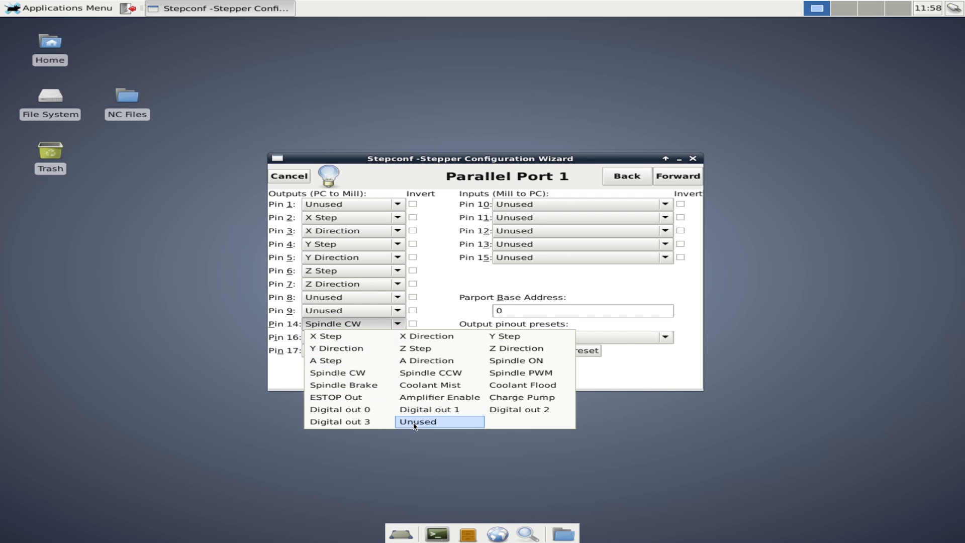
pyautogui.click(408, 419)
pyautogui.click(338, 337)
pyautogui.click(439, 433)
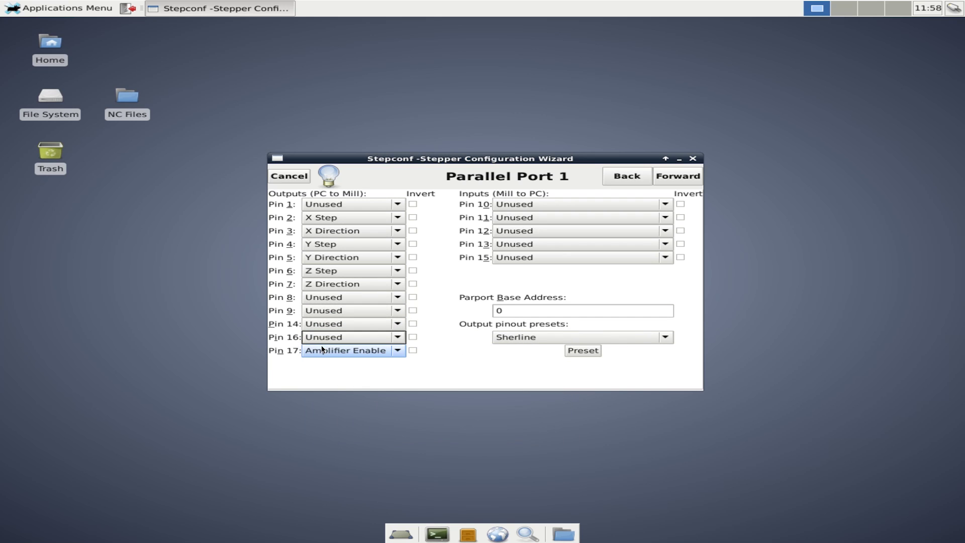
pyautogui.click(344, 354)
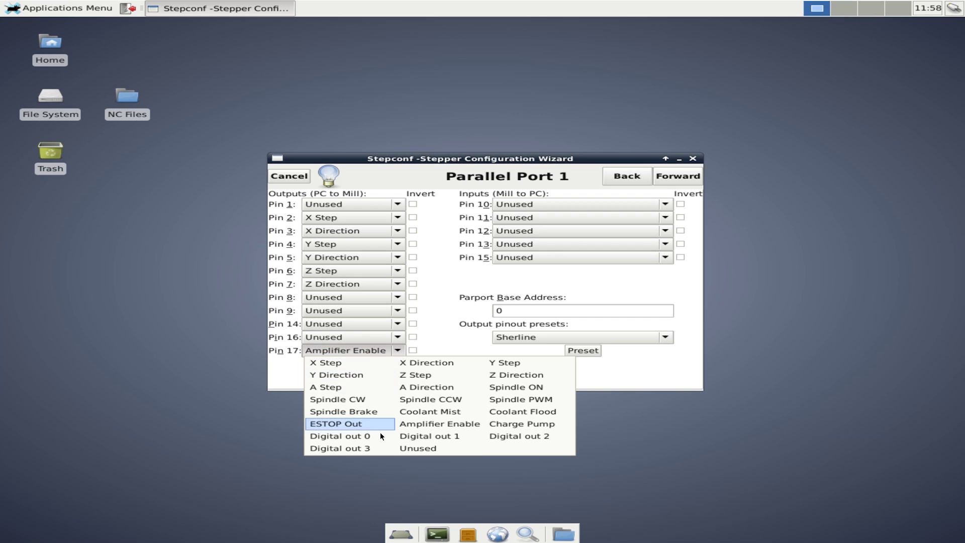
pyautogui.click(422, 451)
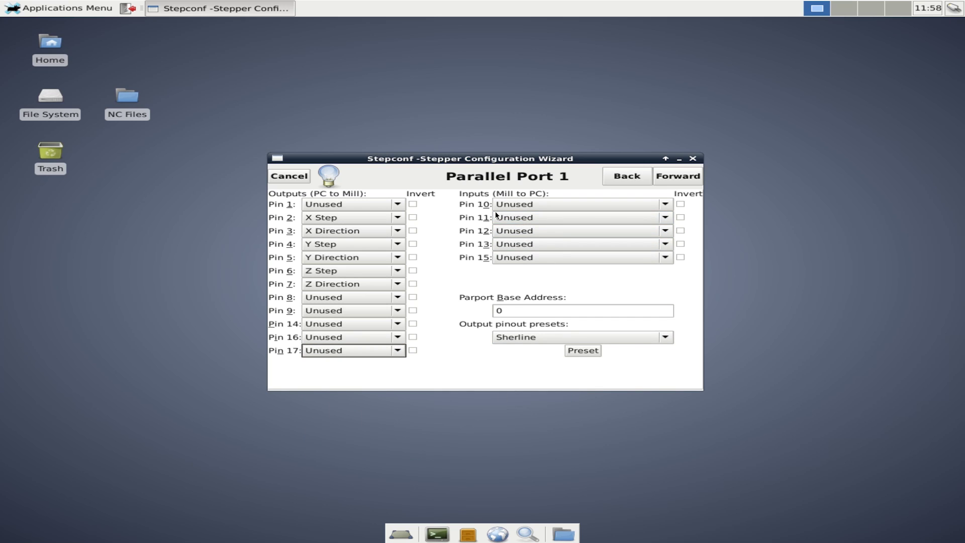
# Assign Spindle Index, Spindle Phase A and Spindle Phase B to input pins 10, 11 and 12 respectively
pyautogui.click(517, 204)
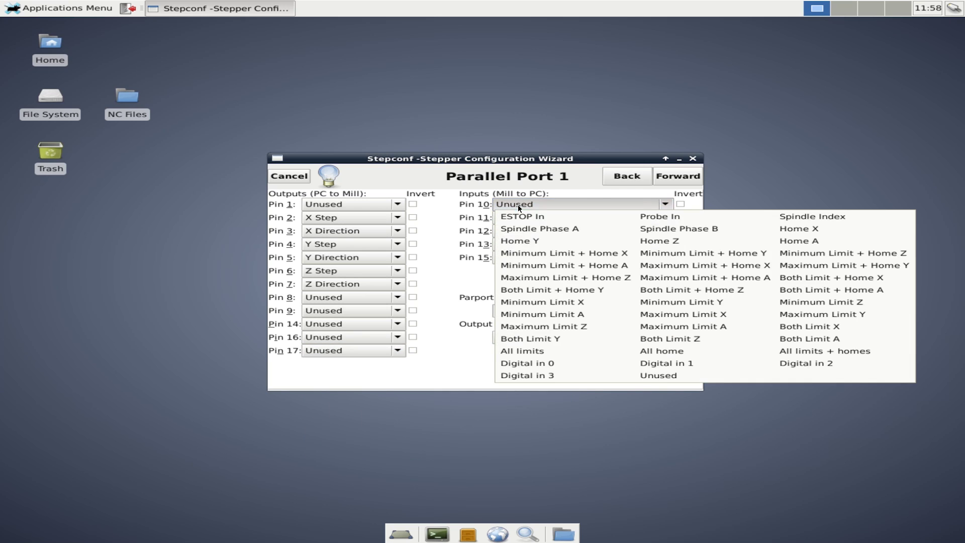
pyautogui.click(798, 217)
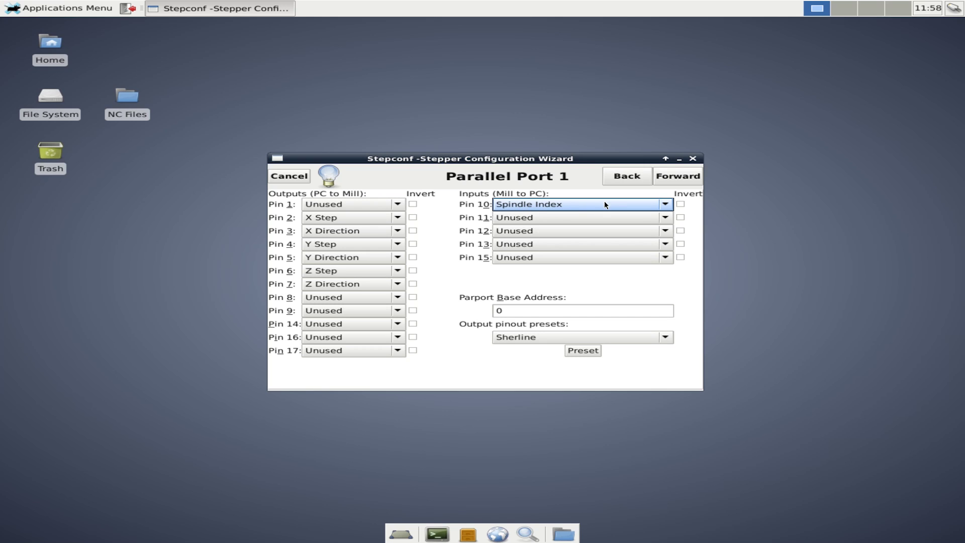
pyautogui.click(529, 221)
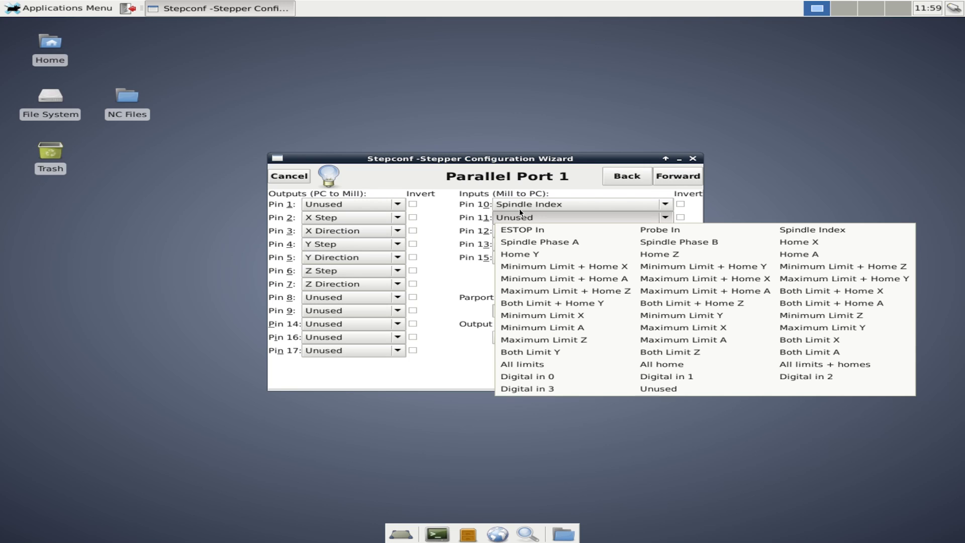
pyautogui.click(530, 243)
pyautogui.click(520, 229)
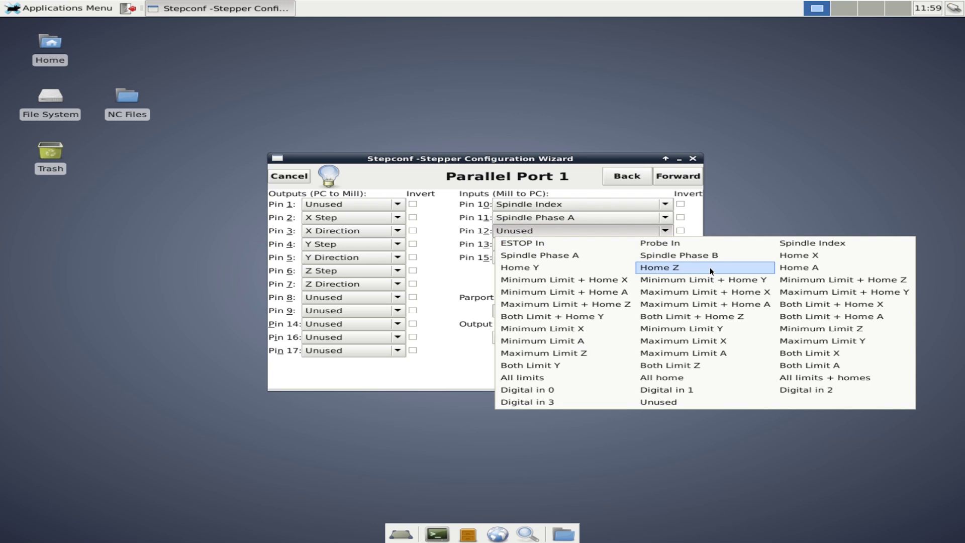
pyautogui.click(709, 255)
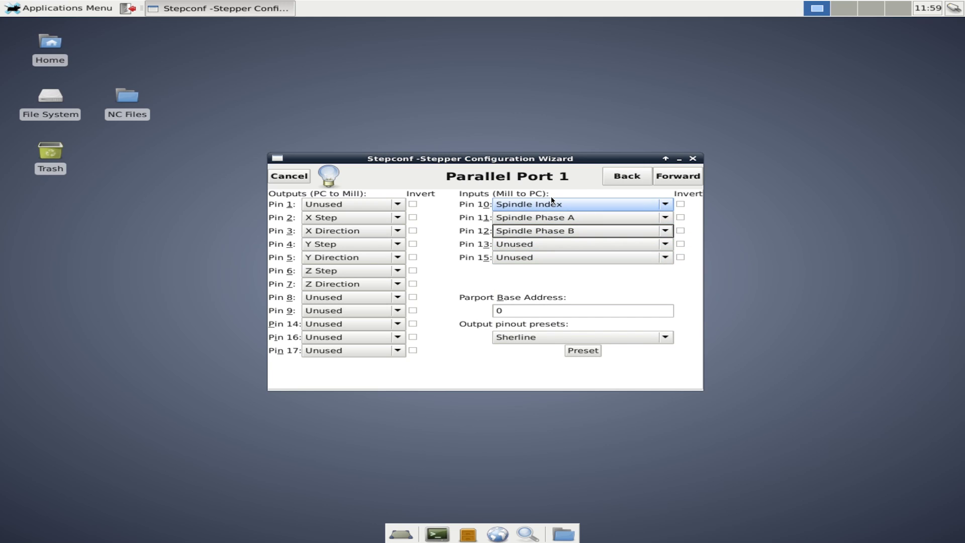
# Set input pins 12 and 11 back to Unused, leaving only the Spindle Index input assigned
pyautogui.click(555, 231)
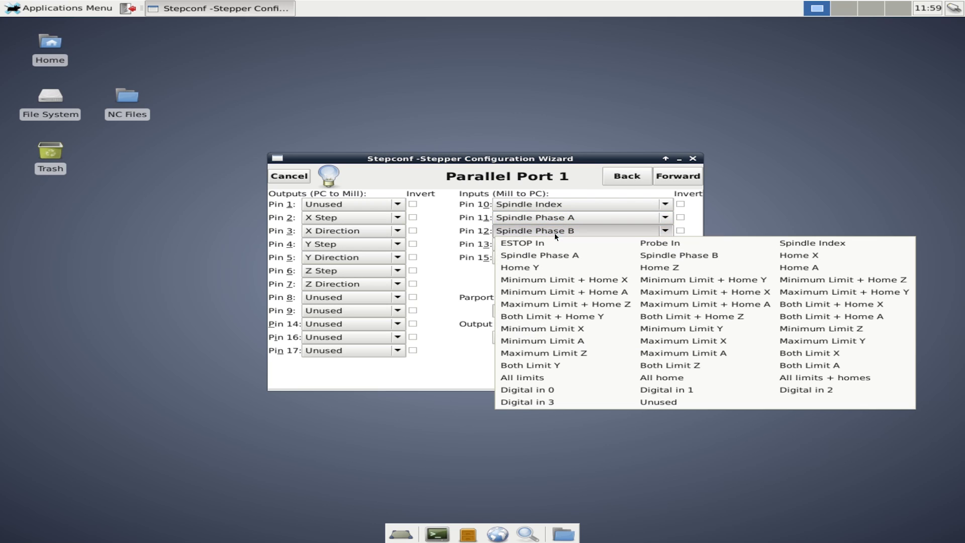
pyautogui.click(659, 402)
pyautogui.click(532, 218)
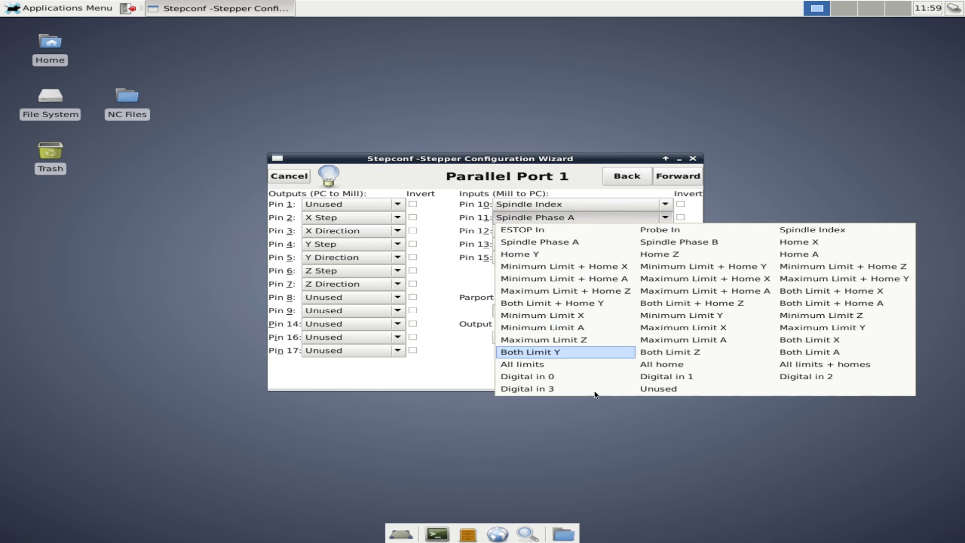
pyautogui.click(668, 393)
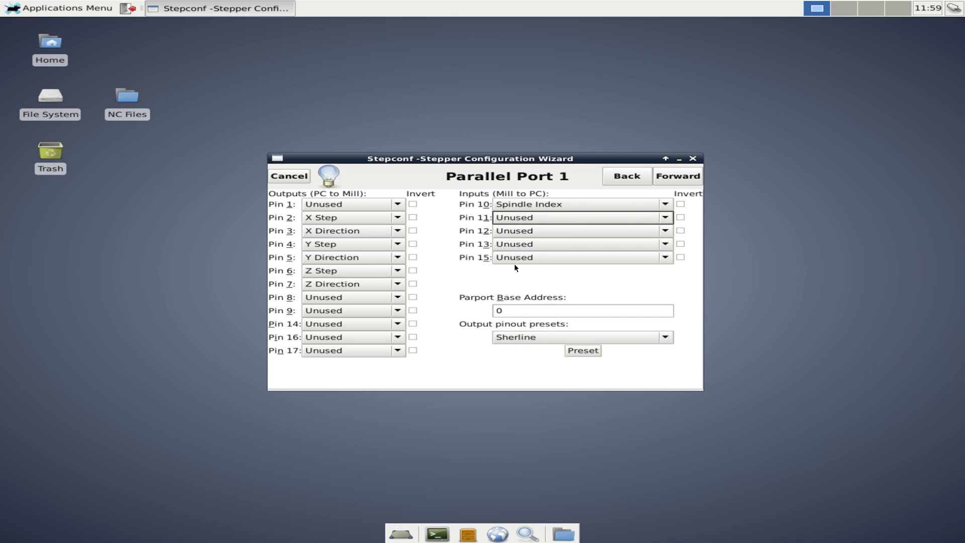
# Assign All limits + homes to input pin 13
pyautogui.click(529, 244)
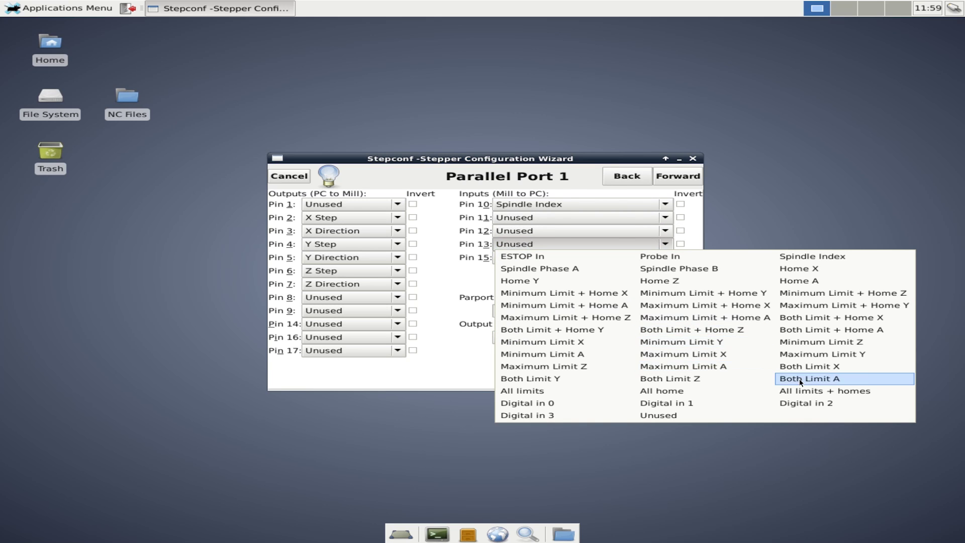
pyautogui.click(830, 394)
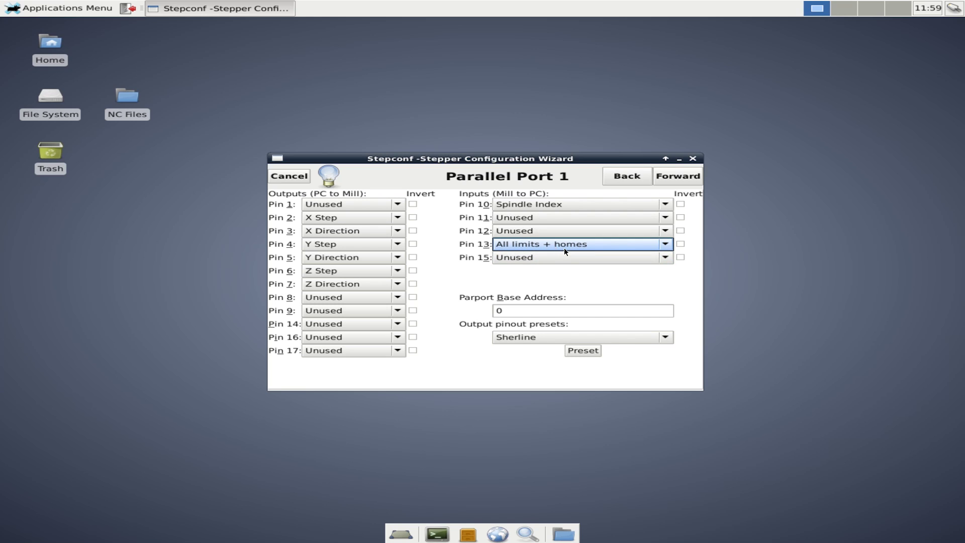
pyautogui.click(536, 244)
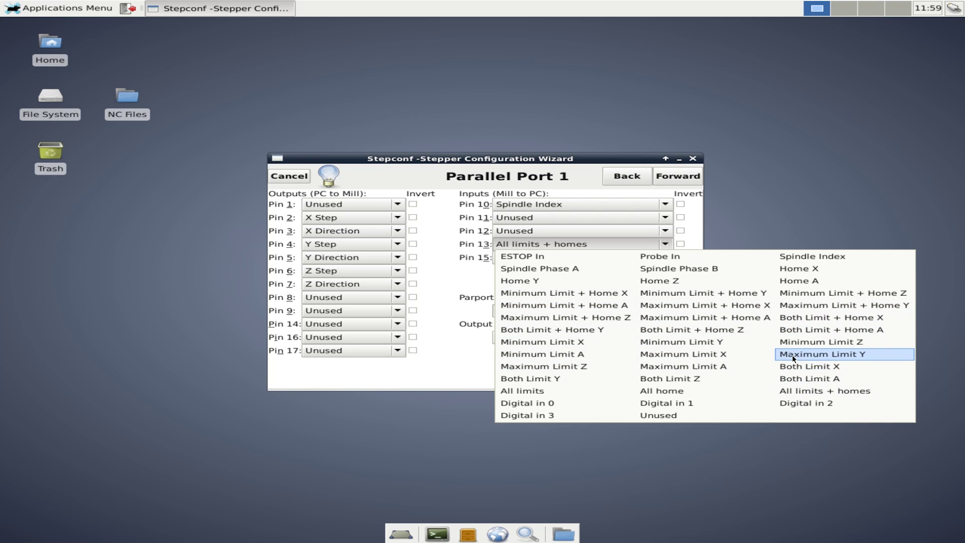
pyautogui.click(638, 244)
pyautogui.click(620, 243)
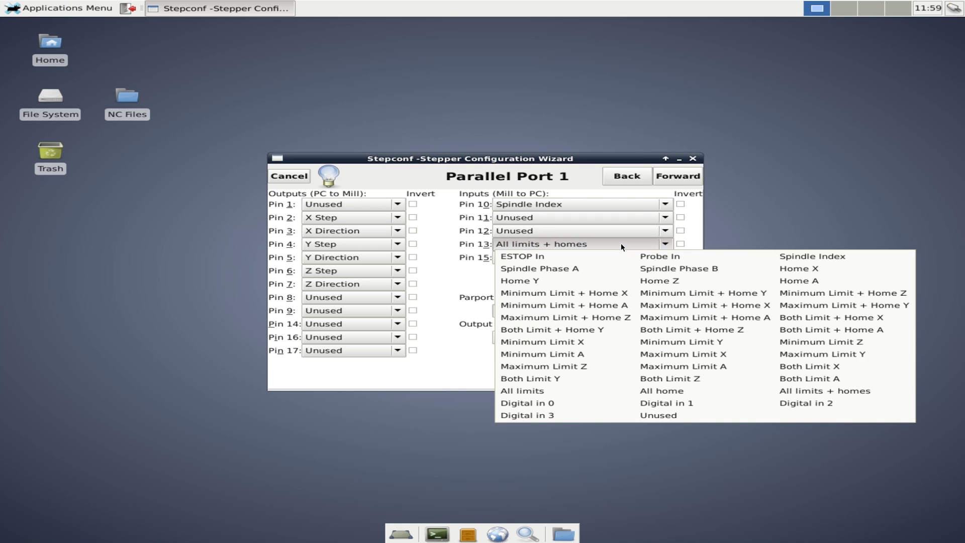
pyautogui.click(812, 391)
# Try ESTOP In as the signal for input pin 15 and return the pin to Unused
pyautogui.click(525, 260)
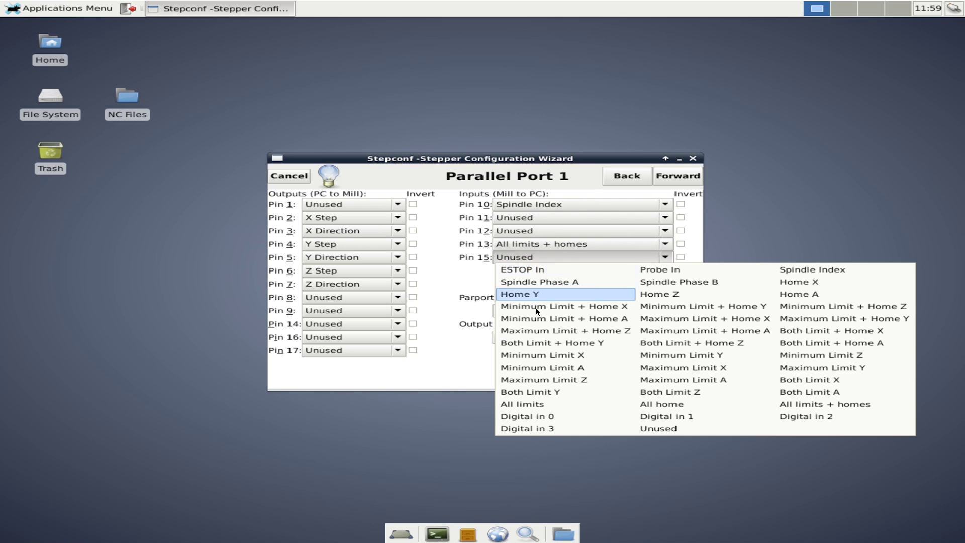
pyautogui.click(521, 270)
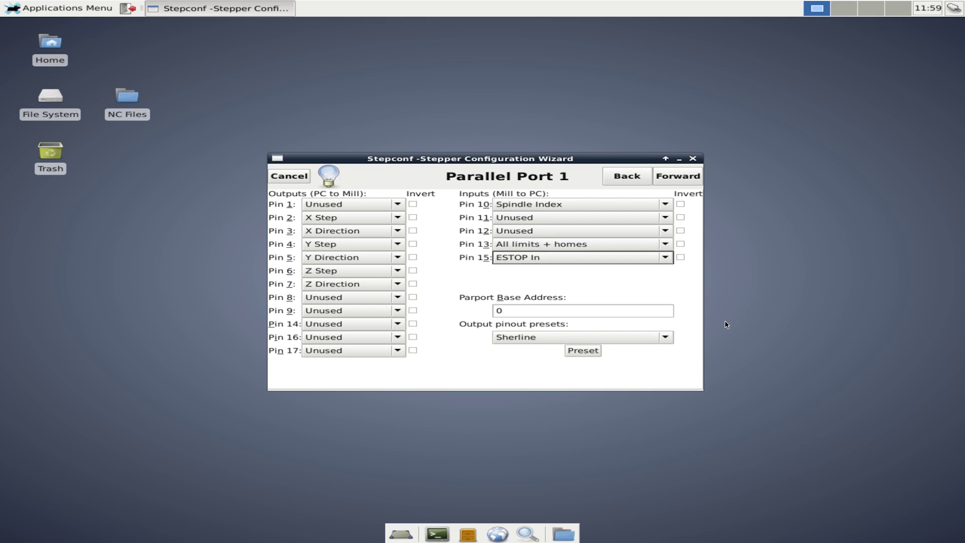
pyautogui.click(549, 259)
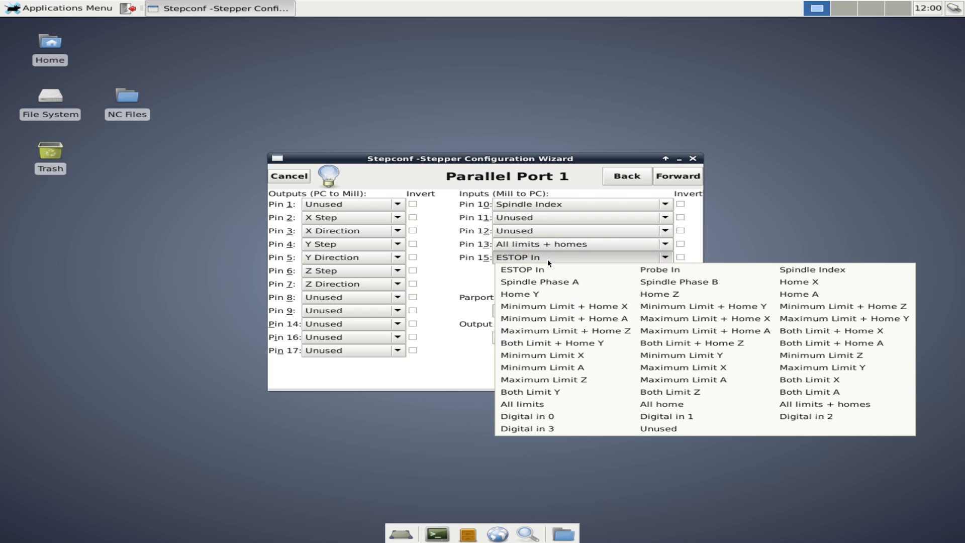
pyautogui.click(520, 254)
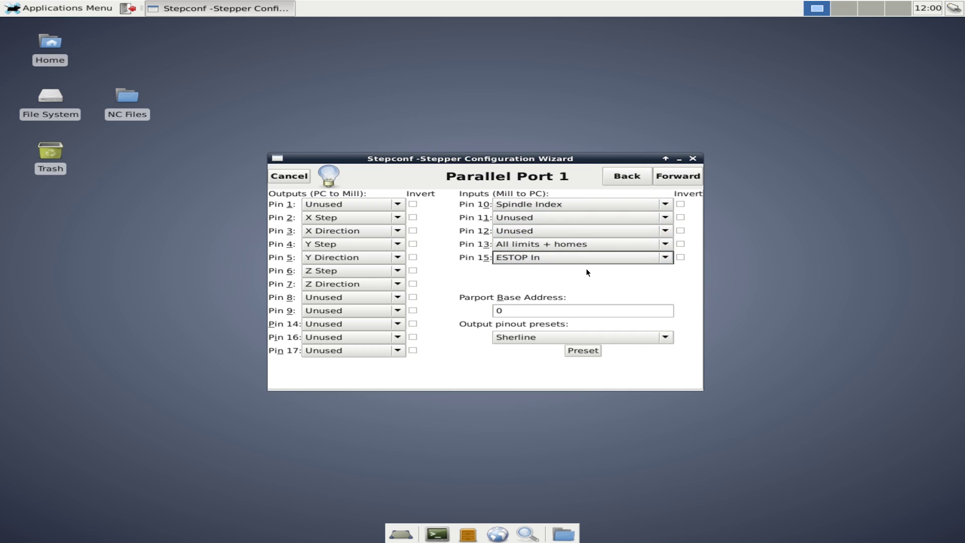
pyautogui.click(533, 259)
pyautogui.click(653, 429)
# Review the available output pinout presets, keeping Sherline
pyautogui.click(525, 340)
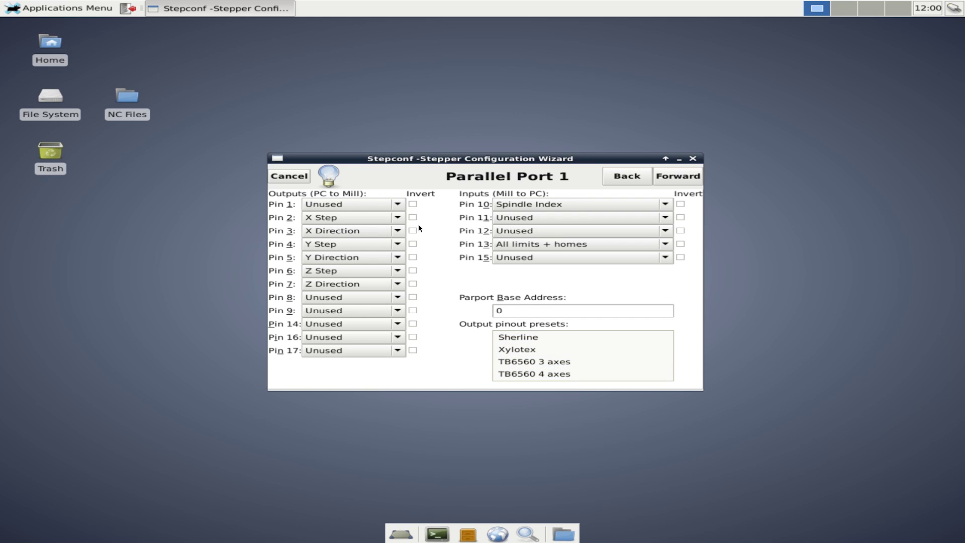
pyautogui.click(427, 168)
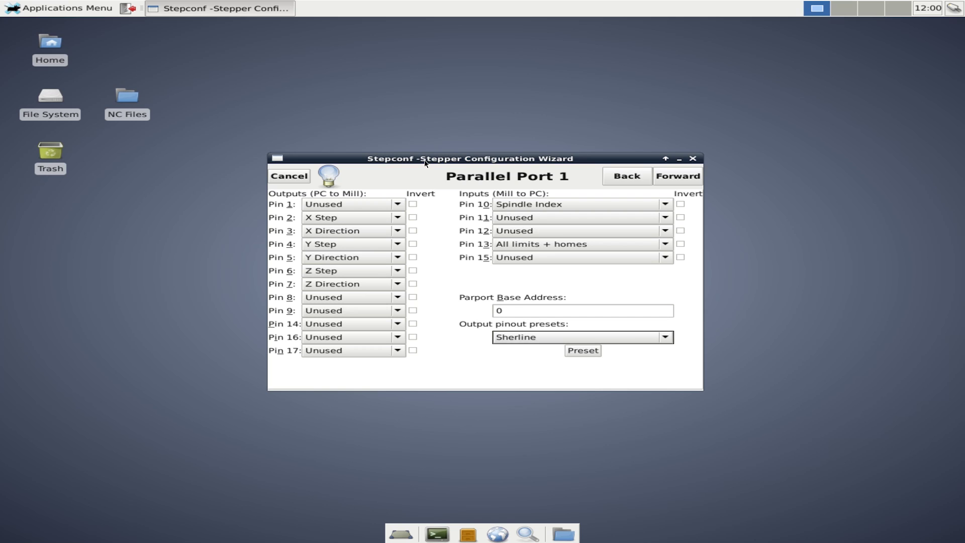
# Continue to the options, preview the spindle speed display sample for a custom PyVCP panel, and leave the panel excluded
pyautogui.click(679, 177)
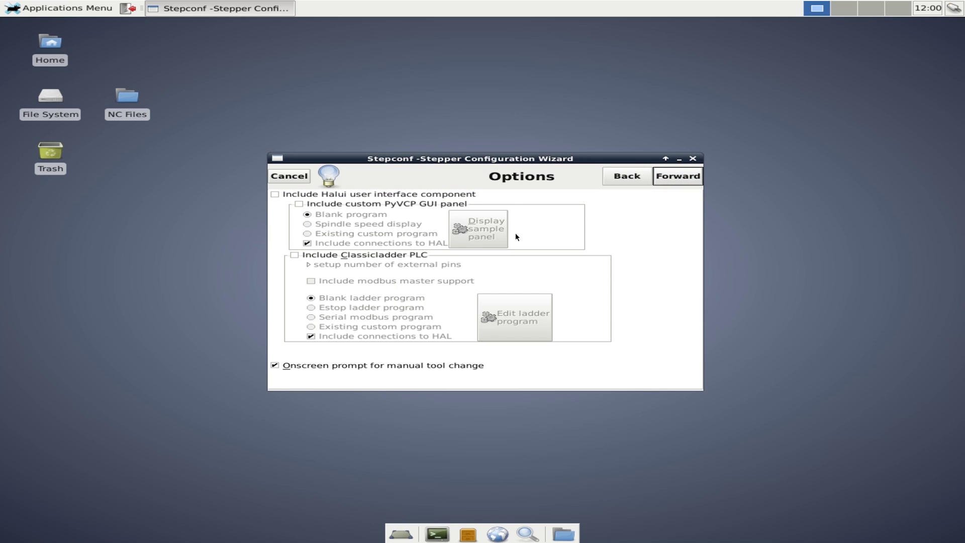
pyautogui.click(377, 204)
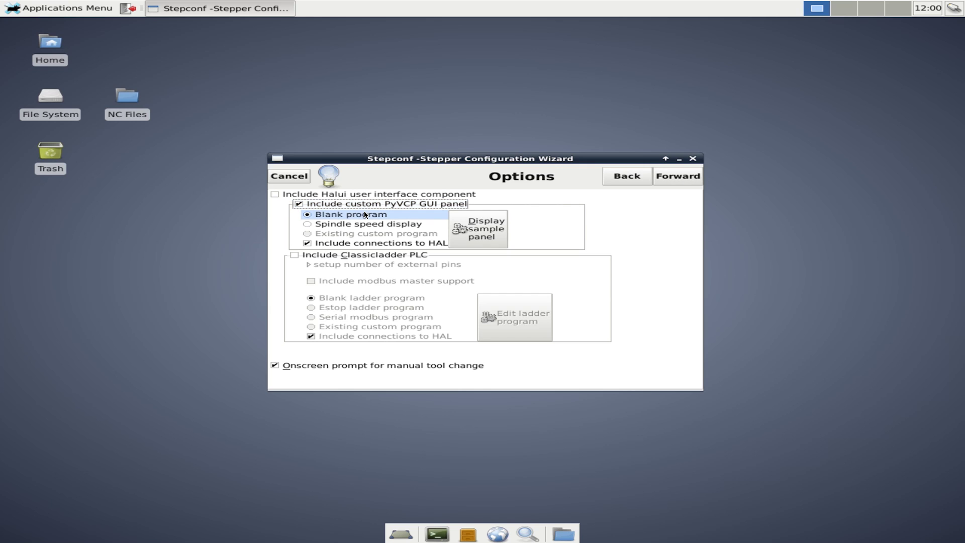
pyautogui.click(356, 227)
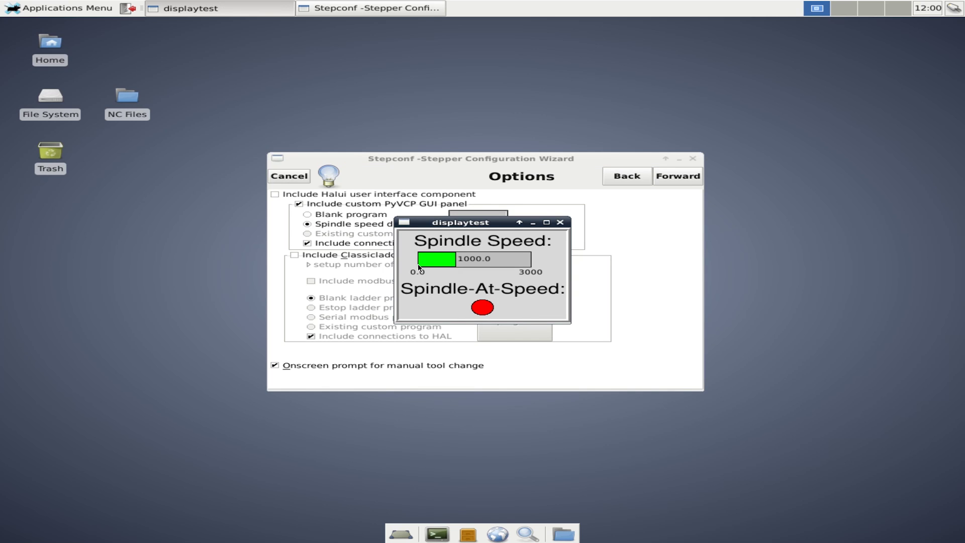
pyautogui.click(559, 223)
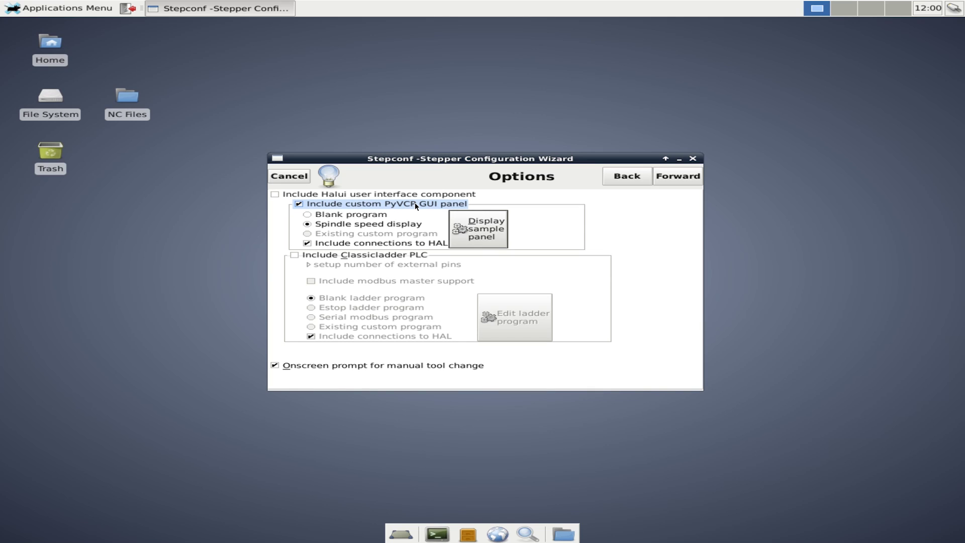
pyautogui.click(377, 205)
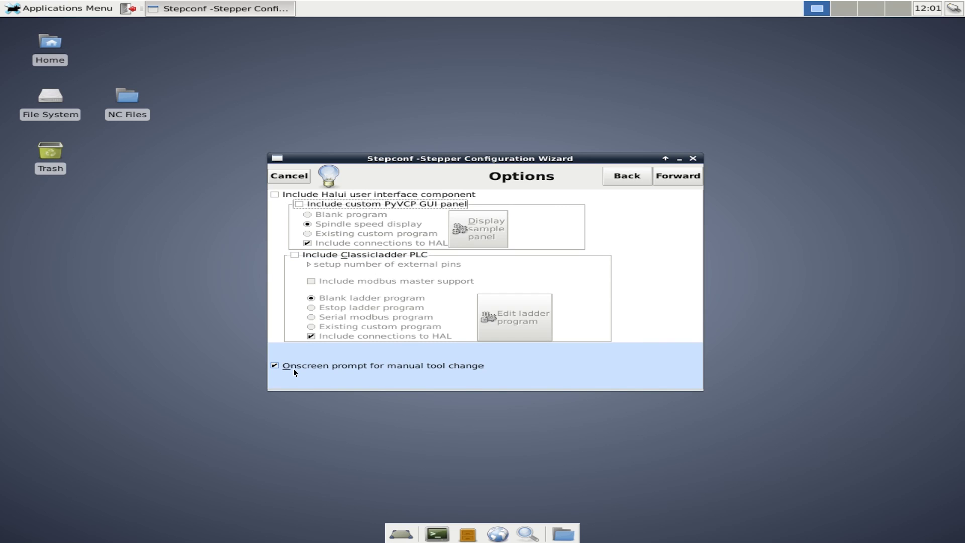
# Continue to the X axis settings and set the driver microstepping to 8
pyautogui.click(689, 176)
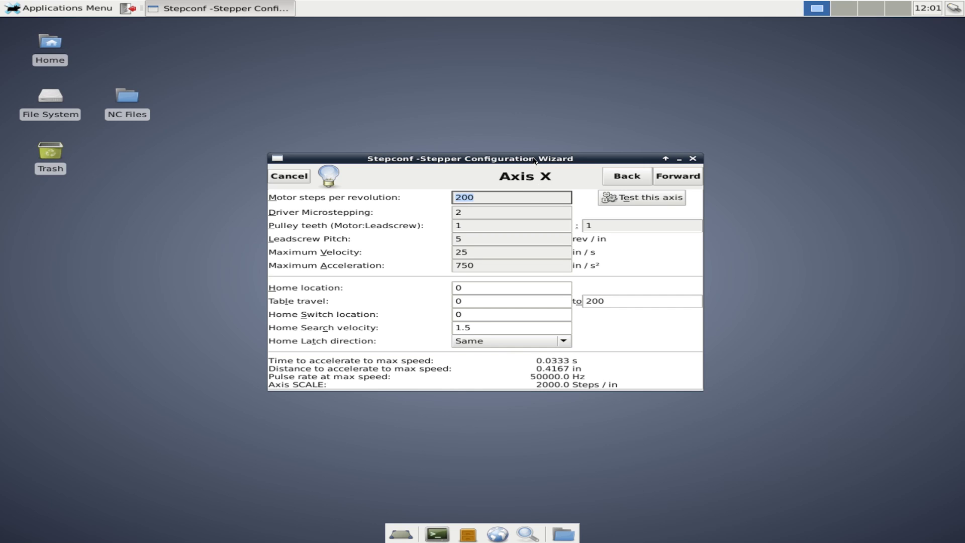
pyautogui.moveTo(531, 161)
pyautogui.mouseDown()
pyautogui.moveTo(530, 184)
pyautogui.moveTo(522, 164)
pyautogui.mouseUp()
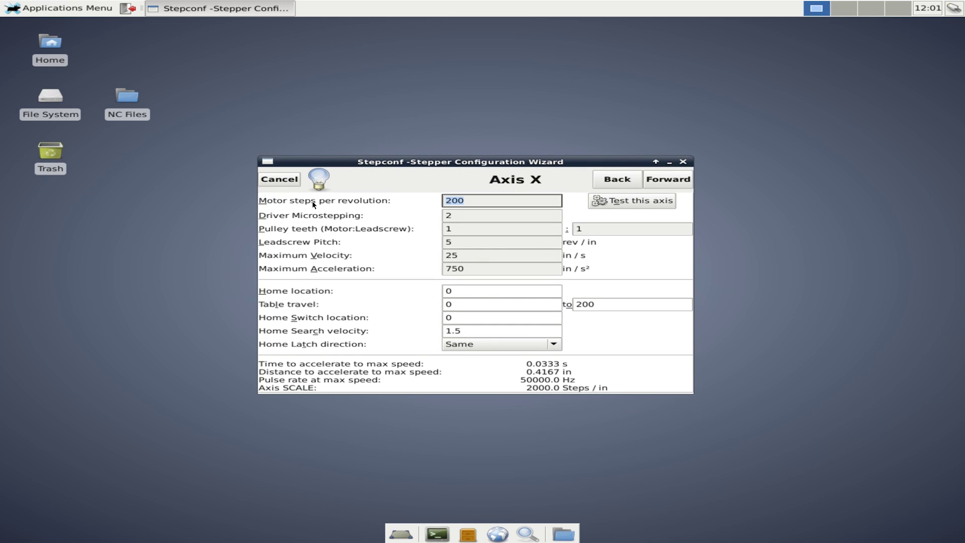
pyautogui.click(494, 200)
pyautogui.press('Tab')
pyautogui.write('8')
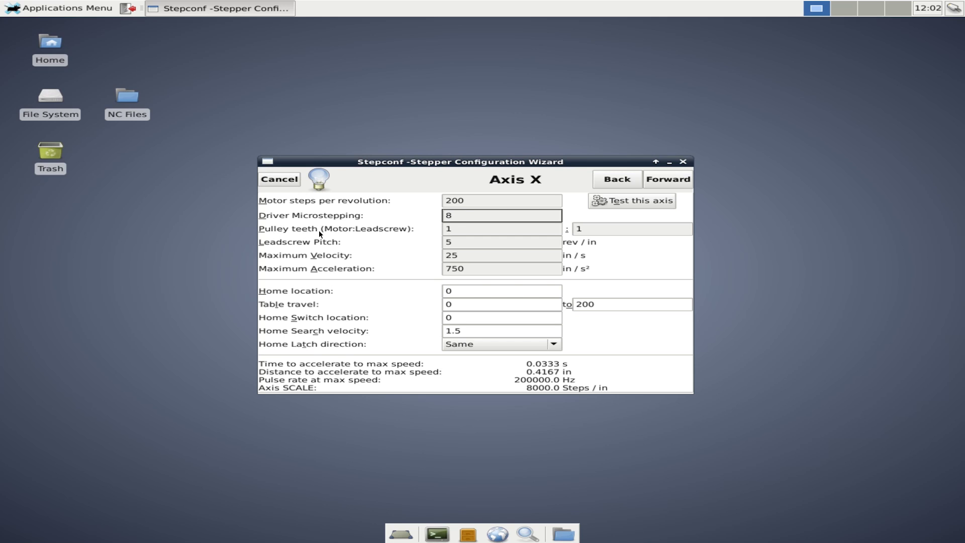
# Try 2 as the leadscrew side of the X axis pulley teeth ratio and restore it to 1
pyautogui.click(468, 229)
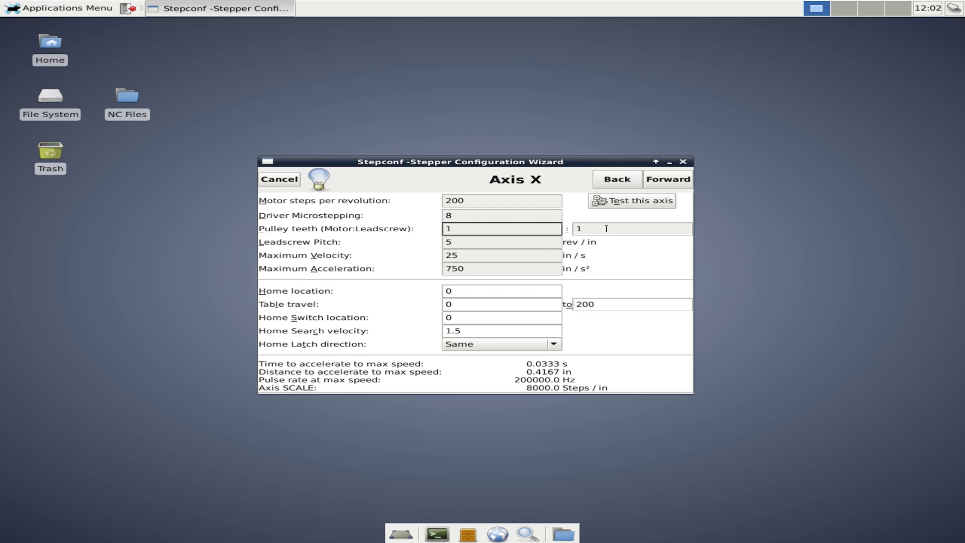
pyautogui.click(578, 230)
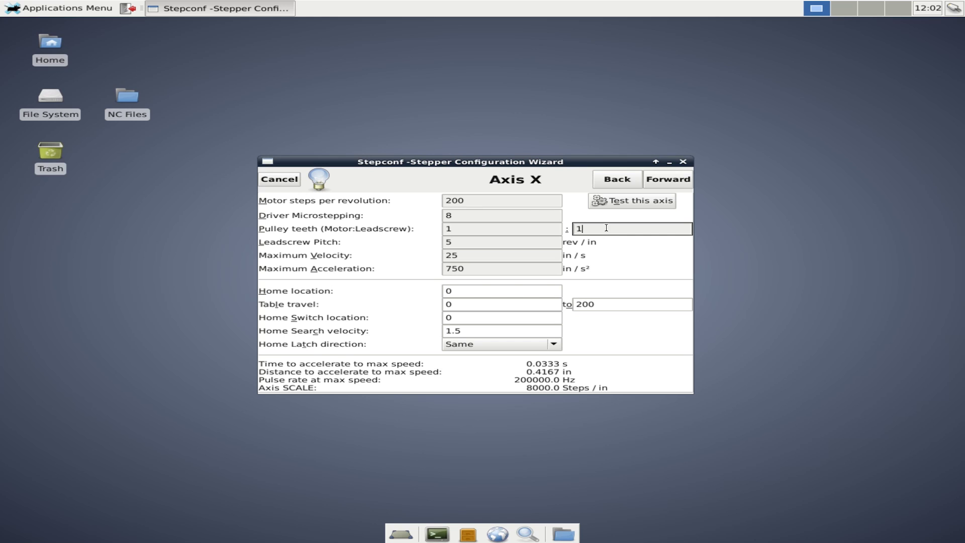
pyautogui.press('BackSpace')
pyautogui.write('2')
pyautogui.doubleClick(598, 232)
pyautogui.write('1')
# Set the X axis leadscrew pitch to 5.08 rev/in, maximum velocity to 6 in/s and maximum acceleration to 15 in/s²
pyautogui.click(450, 241)
pyautogui.write('5.08')
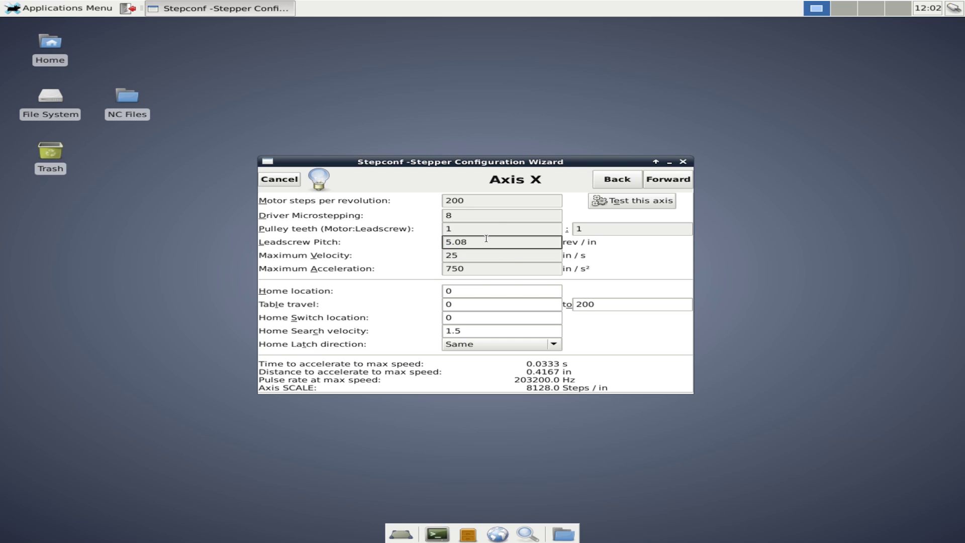
pyautogui.press('Tab')
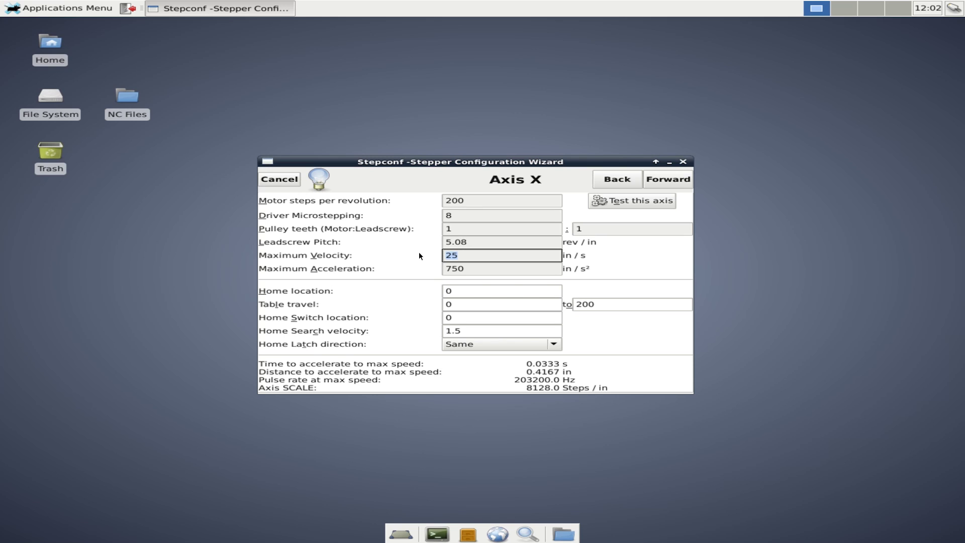
pyautogui.write('6')
pyautogui.press('Tab')
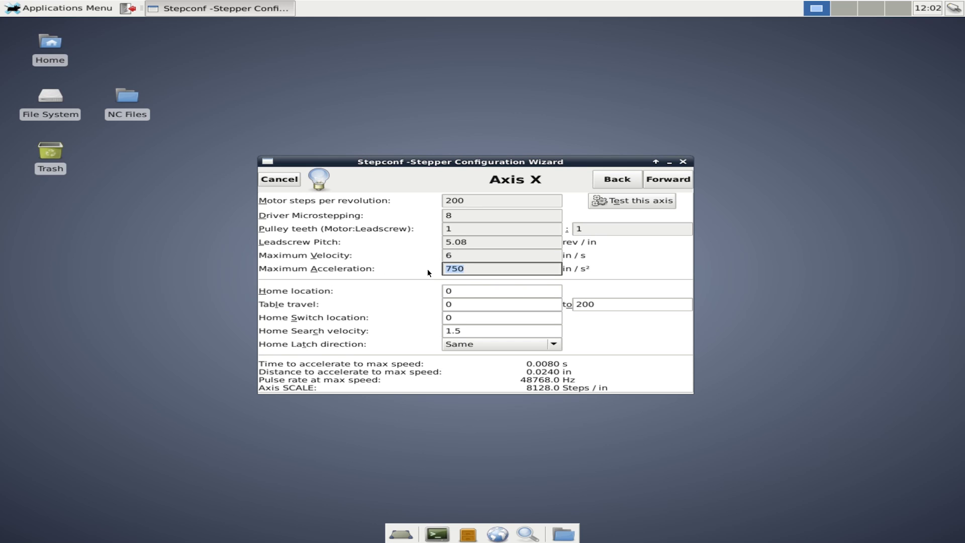
pyautogui.write('15')
# Set the X axis home search velocity to .5, and try the Opposite home latch direction before returning it to Same
pyautogui.click(473, 336)
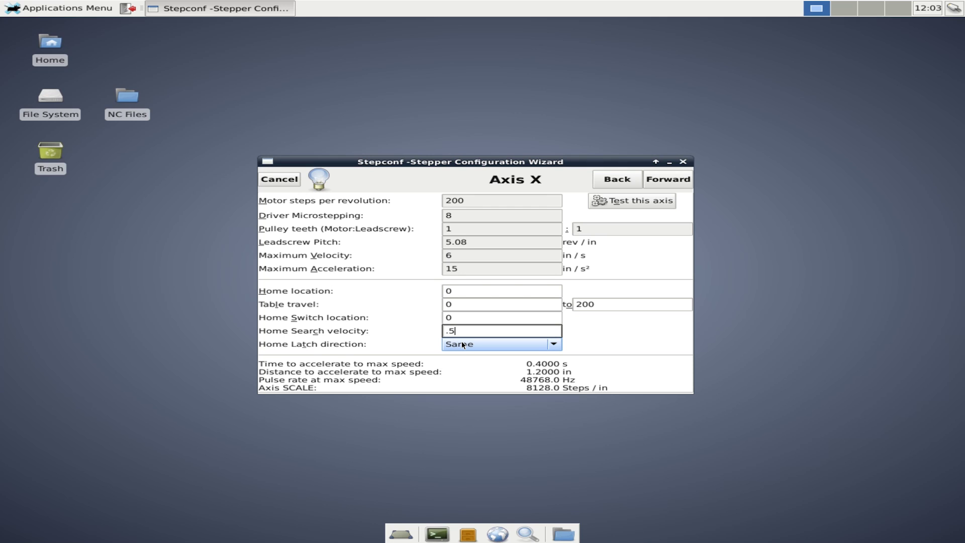
pyautogui.moveTo(459, 330); pyautogui.dragTo(444, 331)
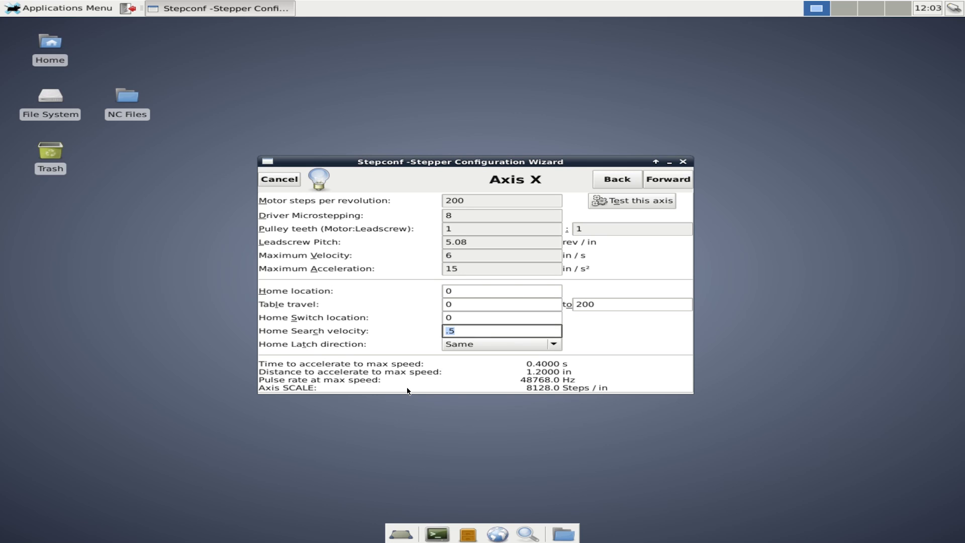
pyautogui.click(480, 342)
pyautogui.click(486, 354)
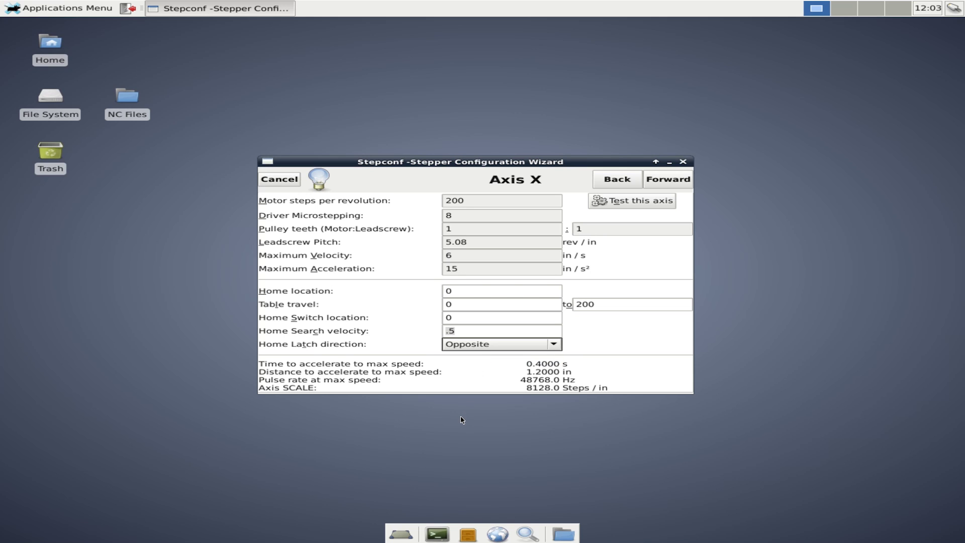
pyautogui.click(465, 346)
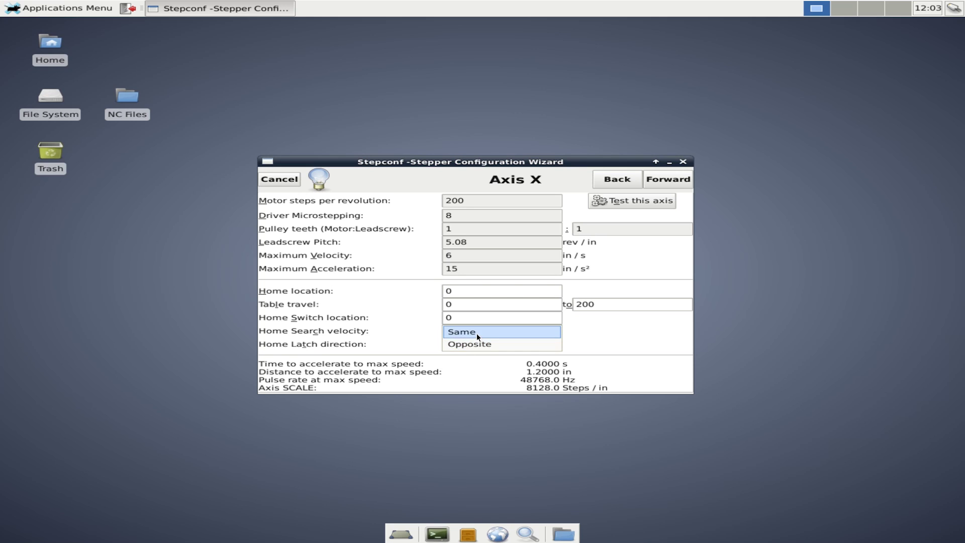
pyautogui.click(477, 333)
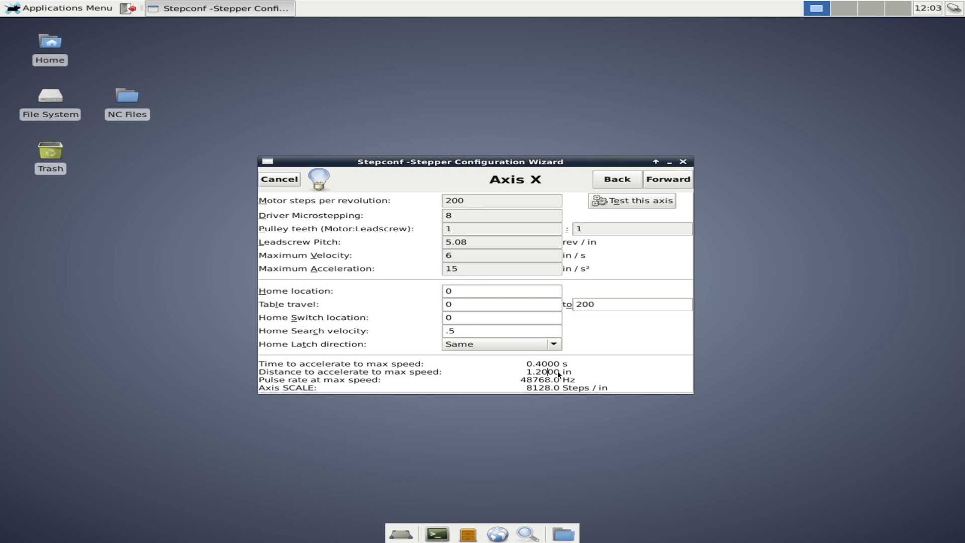
# Check the time to accelerate with a maximum acceleration of 50 in/s², and return the acceleration to 15 in/s²
pyautogui.moveTo(535, 363); pyautogui.dragTo(544, 363)
pyautogui.click(545, 366)
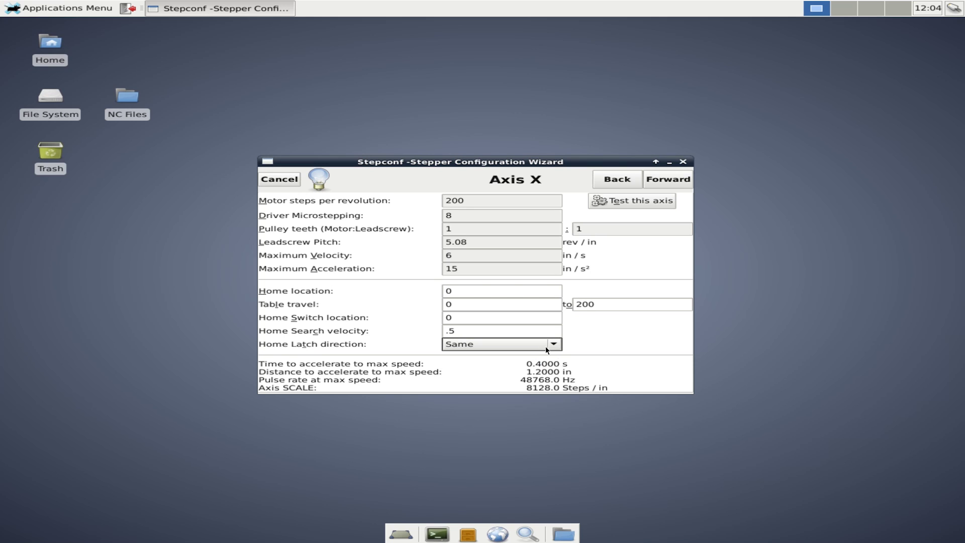
pyautogui.doubleClick(444, 272)
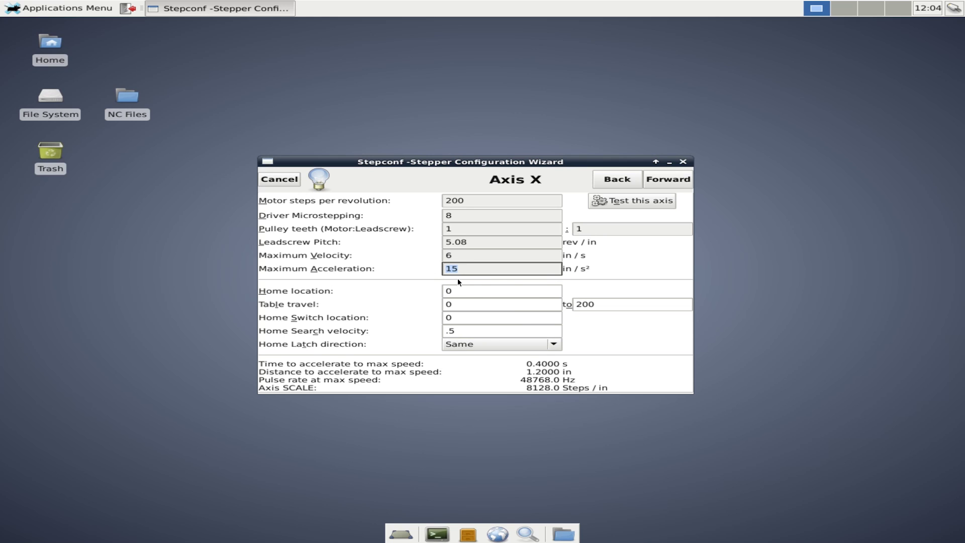
pyautogui.write('50')
pyautogui.moveTo(526, 372); pyautogui.dragTo(550, 365)
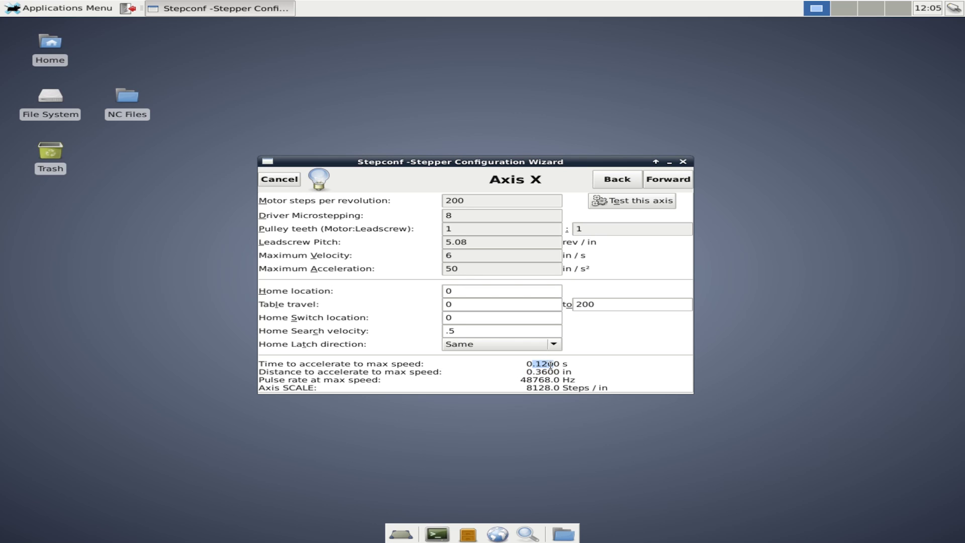
pyautogui.click(551, 365)
pyautogui.click(487, 268)
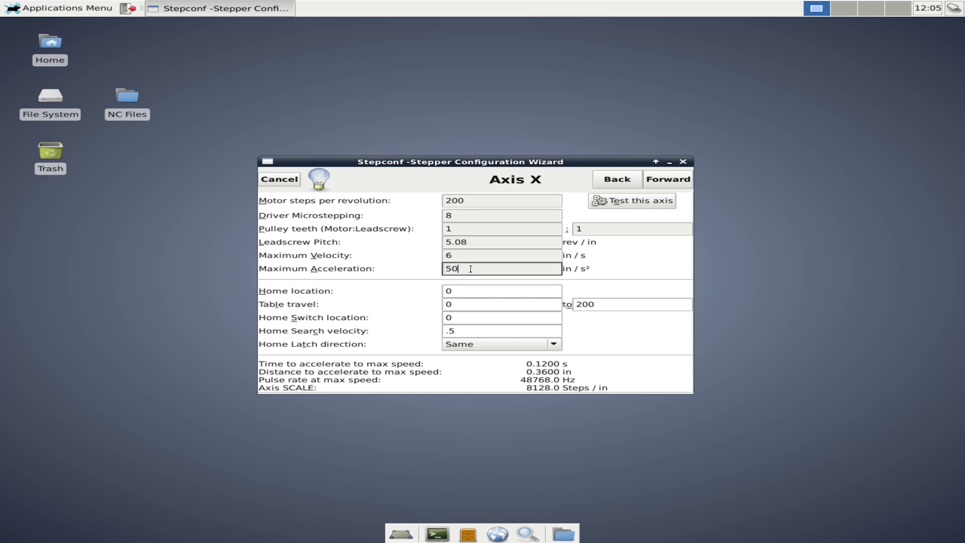
pyautogui.write('15')
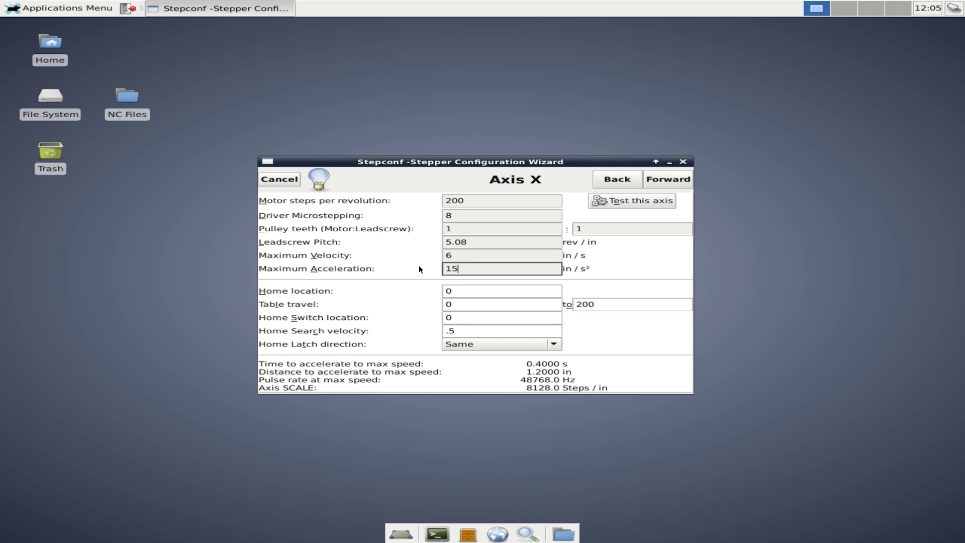
# Open the X axis test to check its test velocity, and close it without running
pyautogui.click(635, 199)
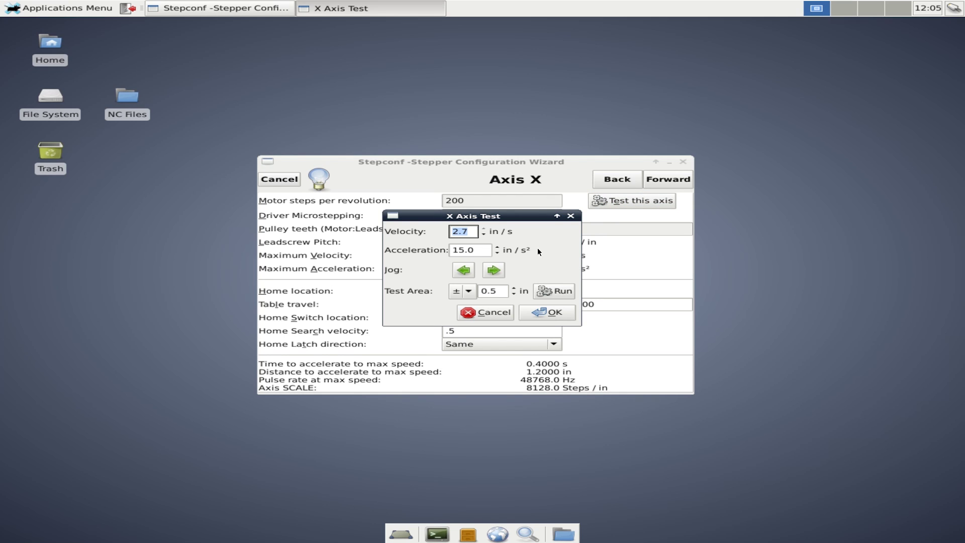
pyautogui.moveTo(481, 217); pyautogui.dragTo(521, 232)
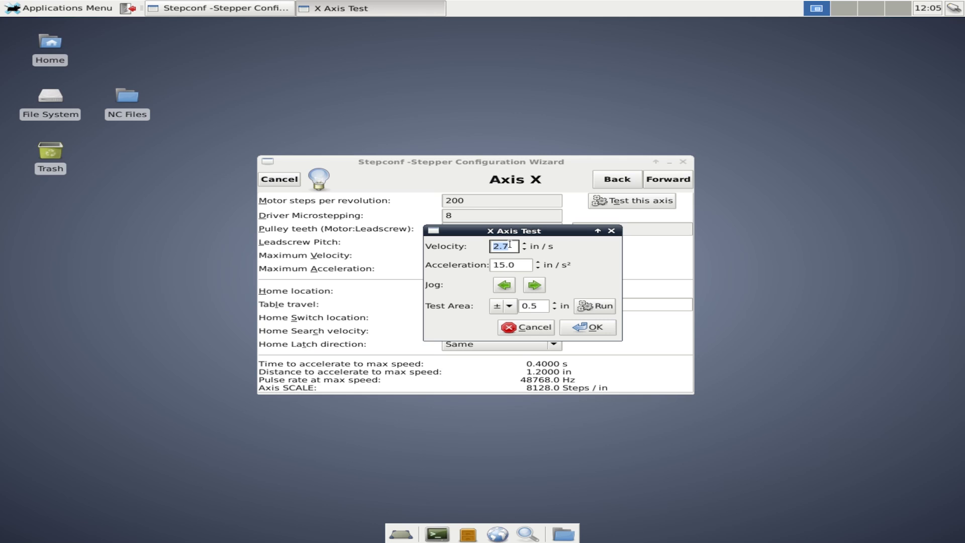
pyautogui.click(611, 230)
# Go back to the base information, set the base period maximum jitter to 15000 ns, and return to the X axis settings
pyautogui.click(617, 180)
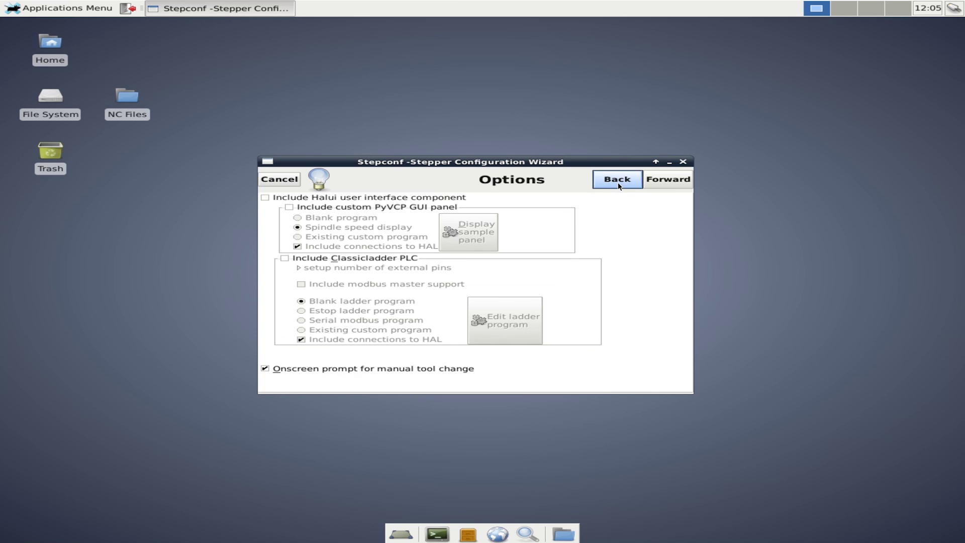
pyautogui.click(617, 179)
pyautogui.click(617, 180)
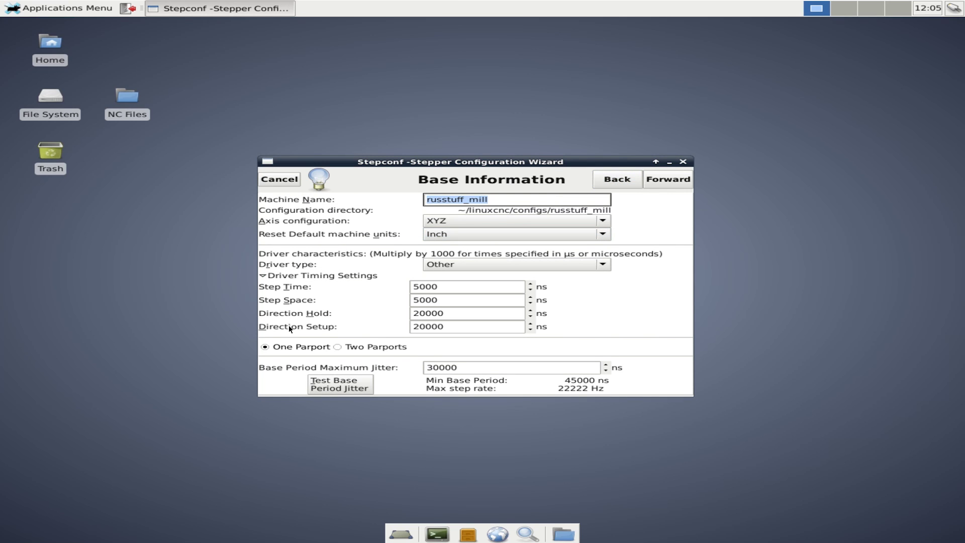
pyautogui.doubleClick(453, 367)
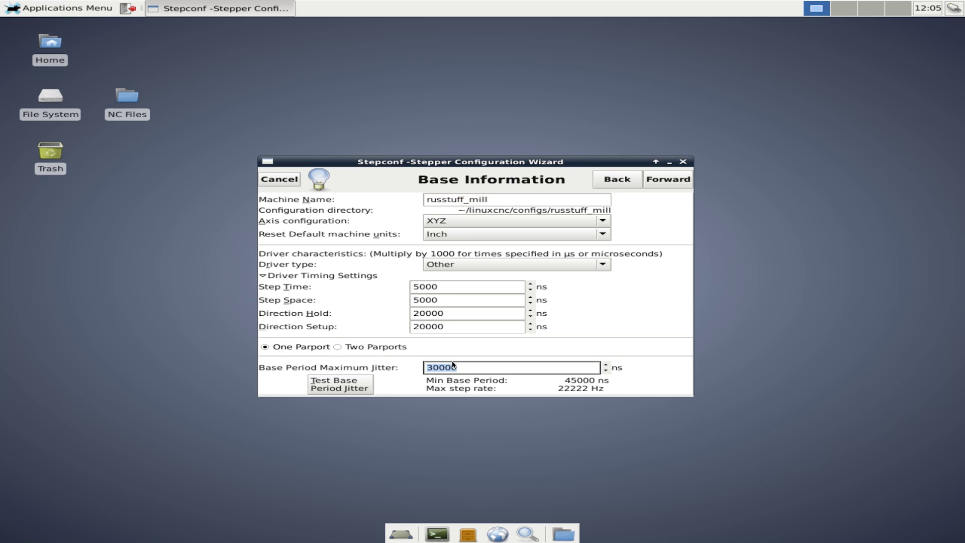
pyautogui.write('15000')
pyautogui.click(658, 180)
pyautogui.click(658, 180)
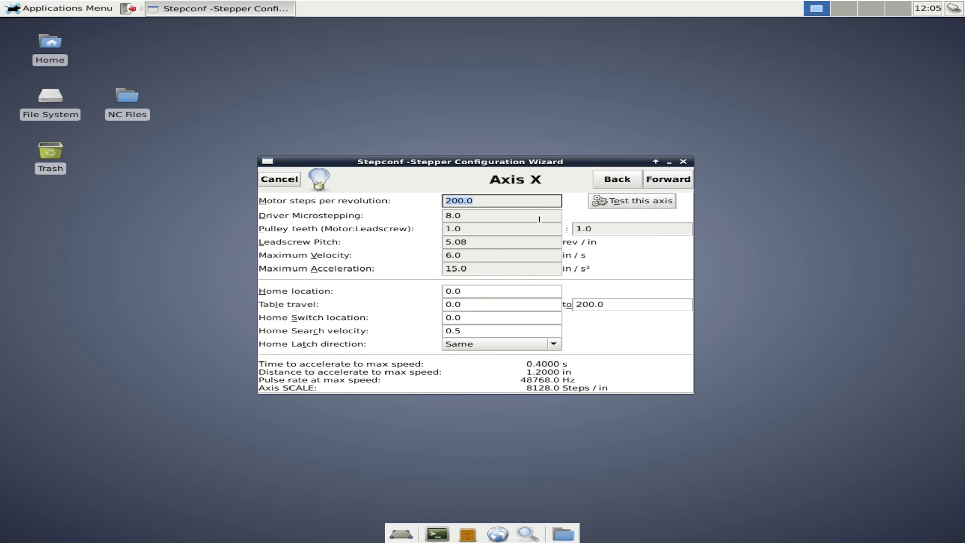
# Reopen the X axis test to compare the velocity under the new jitter setting, and close it
pyautogui.click(614, 203)
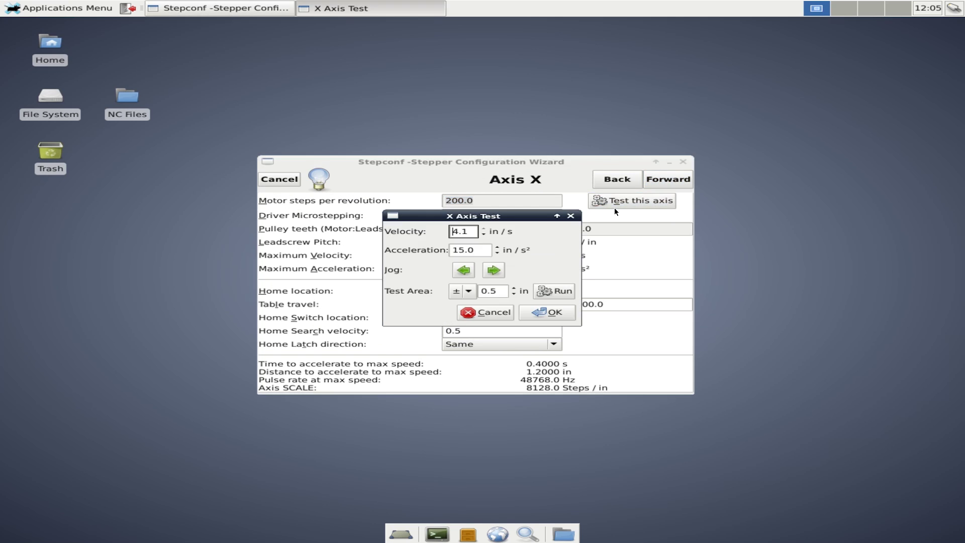
pyautogui.moveTo(455, 234); pyautogui.dragTo(467, 232)
pyautogui.click(467, 231)
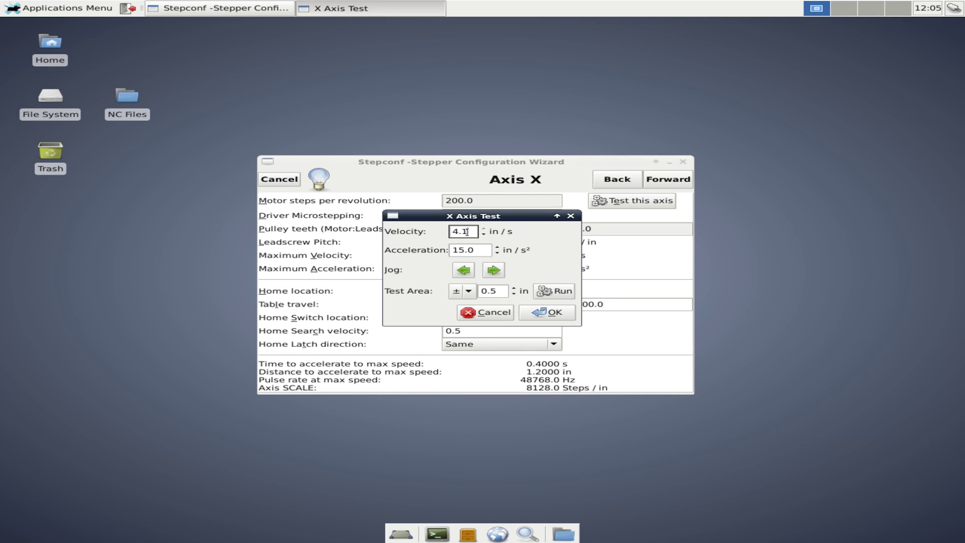
pyautogui.click(570, 216)
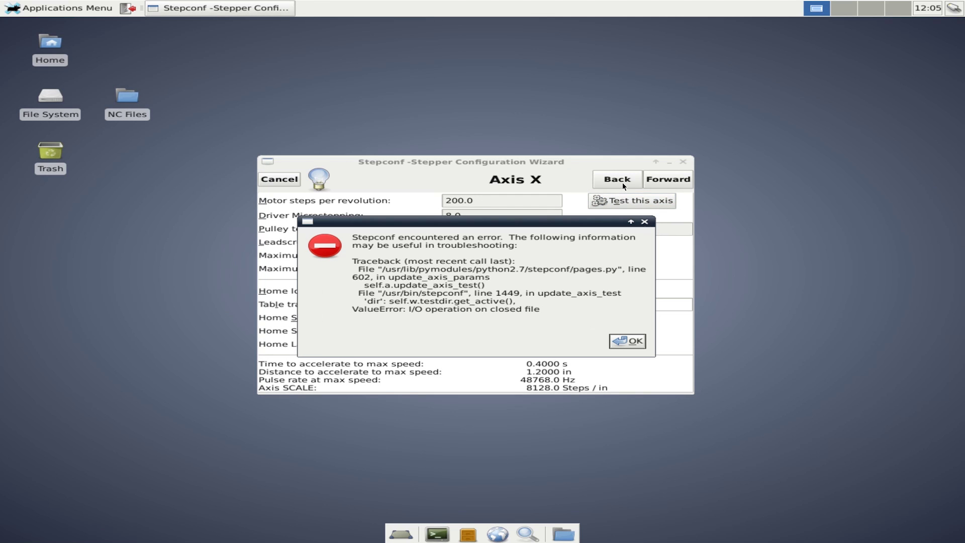
pyautogui.click(637, 340)
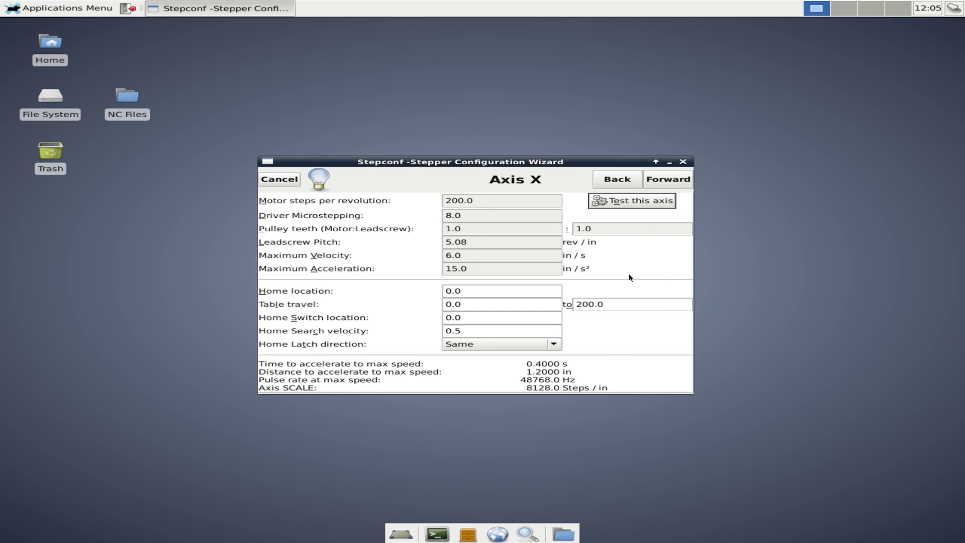
# Go back to the base information, set the base period maximum jitter to 1000 ns, and return to the X axis settings
pyautogui.click(614, 178)
pyautogui.click(614, 178)
pyautogui.click(614, 178)
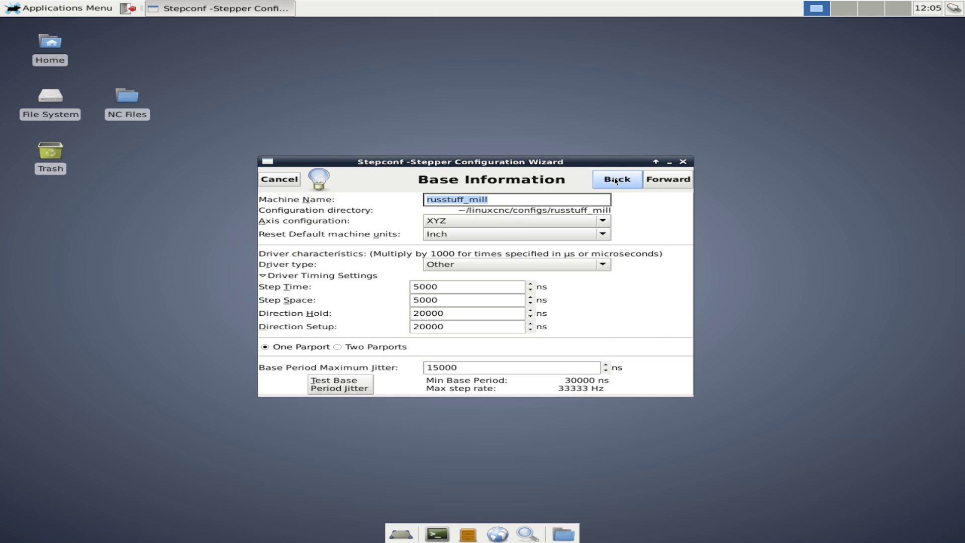
pyautogui.doubleClick(452, 368)
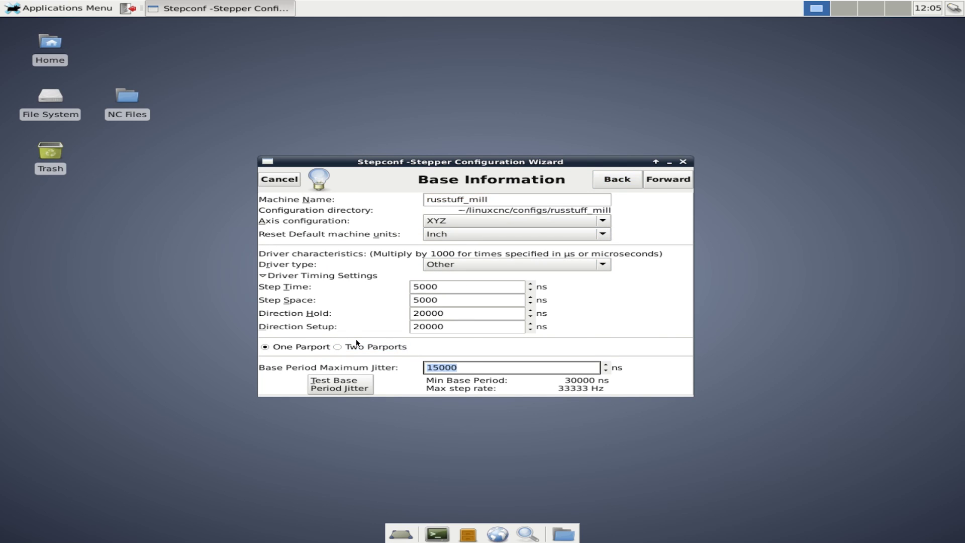
pyautogui.write('1000')
pyautogui.click(655, 184)
pyautogui.click(654, 182)
pyautogui.click(655, 182)
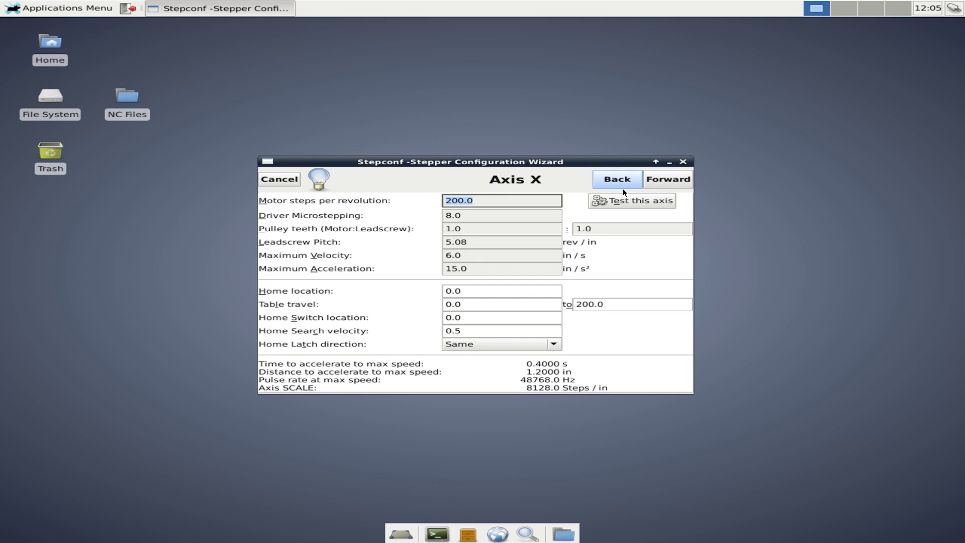
# Set the X axis maximum velocity to 25 in/s, checking the axis test velocity before and after the change
pyautogui.click(620, 210)
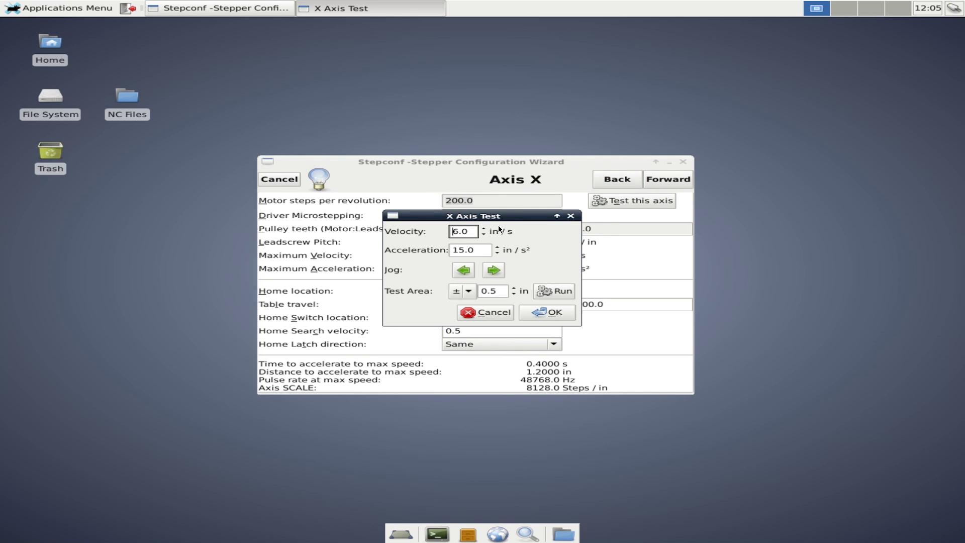
pyautogui.click(570, 216)
pyautogui.moveTo(485, 259); pyautogui.dragTo(346, 254)
pyautogui.write('25')
pyautogui.click(658, 206)
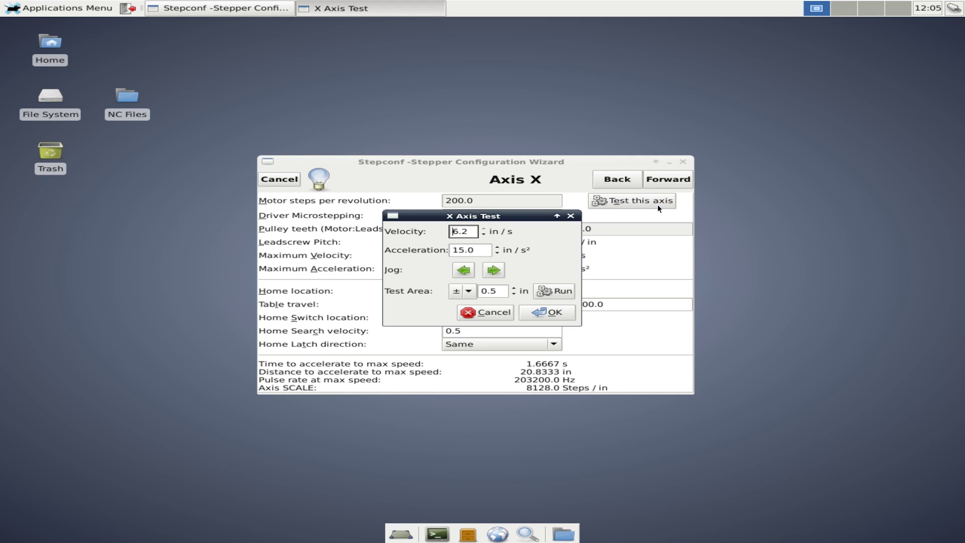
pyautogui.click(485, 313)
# Go back to the base information and set the base period maximum jitter to 15000 ns
pyautogui.click(619, 182)
pyautogui.click(620, 185)
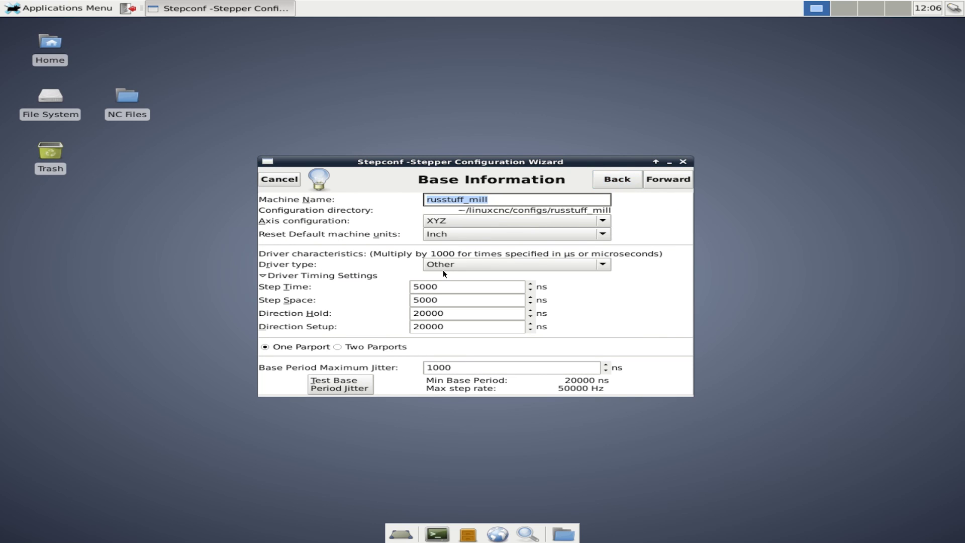
pyautogui.doubleClick(427, 367)
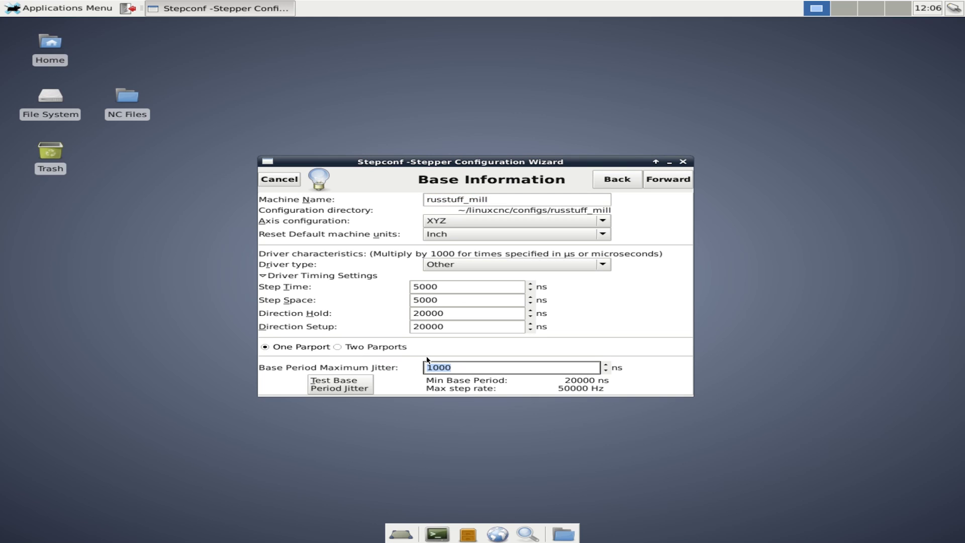
pyautogui.write('15000')
pyautogui.click(458, 313)
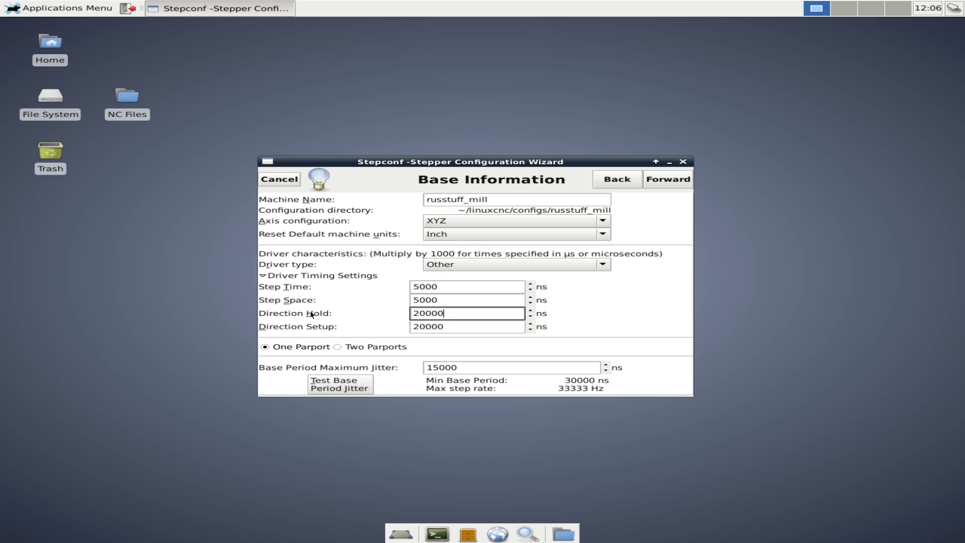
pyautogui.doubleClick(426, 284)
pyautogui.click(448, 286)
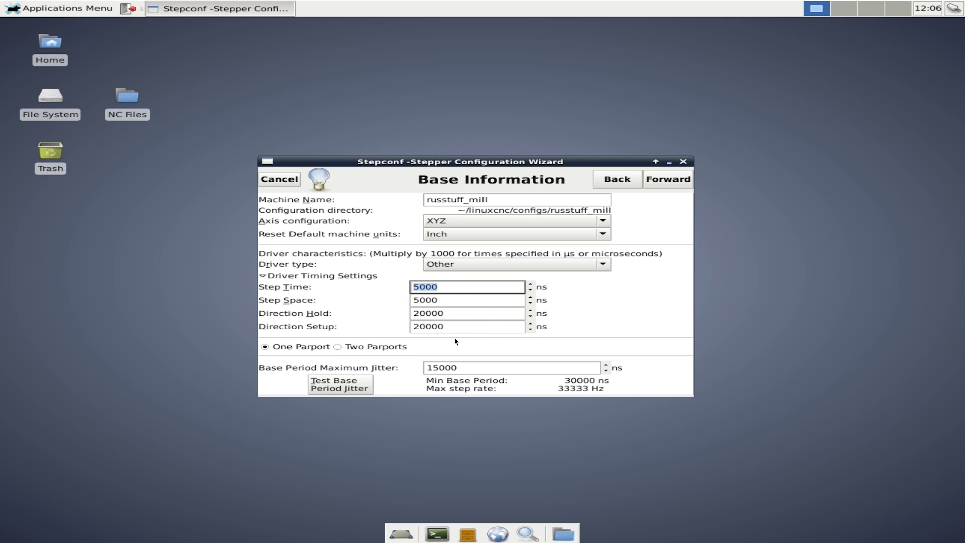
# Set the direction hold and direction setup times to 1200 ns each, and check the velocity in the X axis test
pyautogui.doubleClick(452, 313)
pyautogui.write('1200')
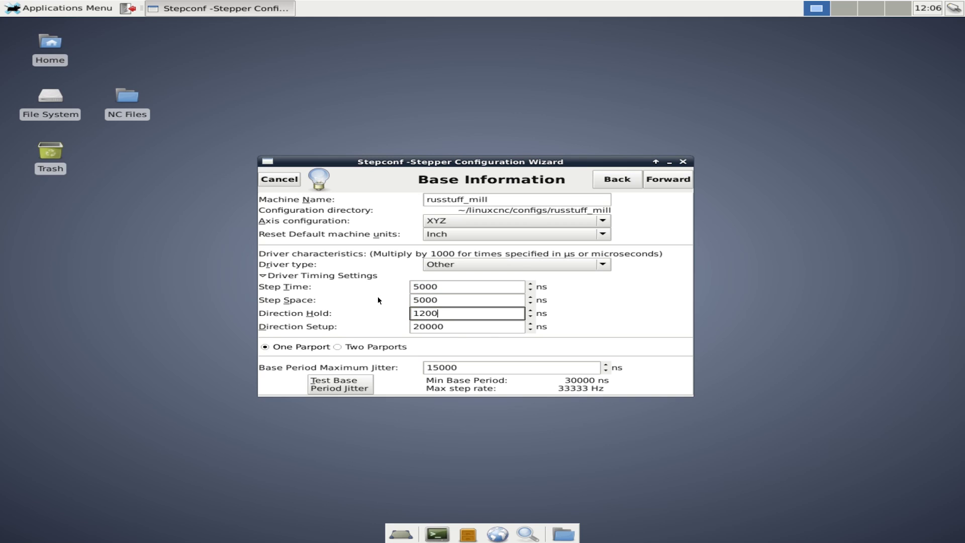
pyautogui.press('Tab')
pyautogui.write('1200')
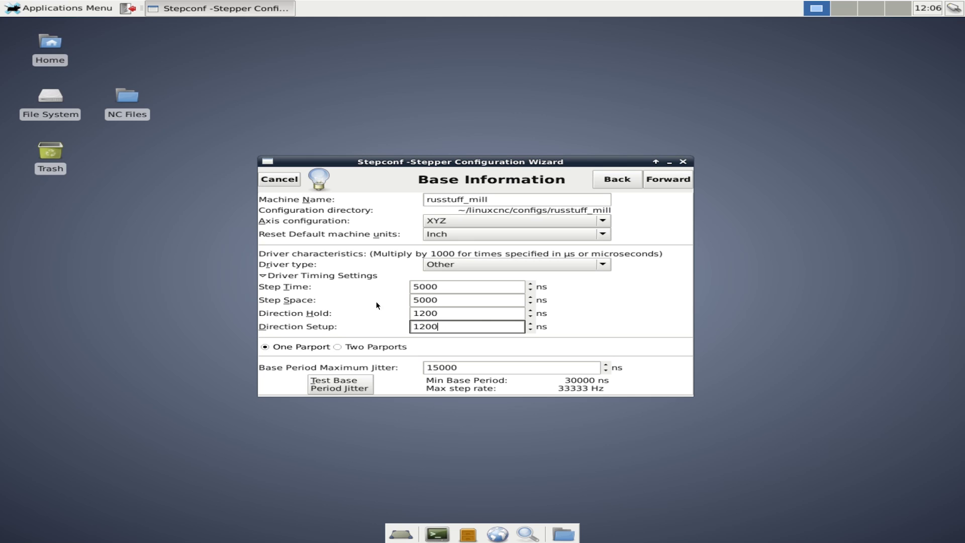
pyautogui.click(660, 182)
pyautogui.click(669, 179)
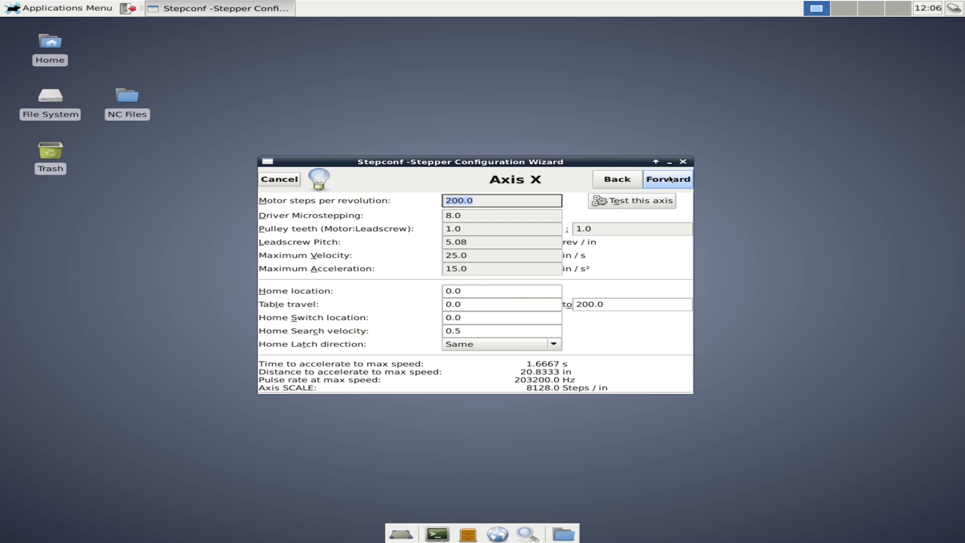
pyautogui.click(632, 203)
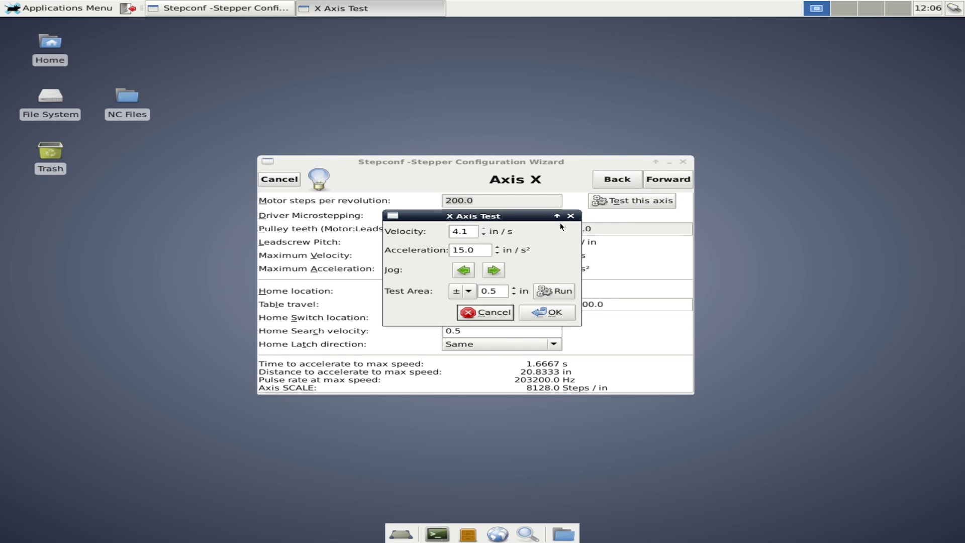
pyautogui.click(570, 215)
# Change the base period maximum jitter to 1000 ns and recheck the X axis test velocity with the shorter direction times
pyautogui.click(617, 179)
pyautogui.click(617, 179)
pyautogui.doubleClick(464, 372)
pyautogui.write('1000')
pyautogui.click(681, 182)
pyautogui.click(681, 182)
pyautogui.click(681, 182)
pyautogui.click(629, 200)
pyautogui.click(574, 217)
# Return to the base information and set the step time and step space to 1200 ns each
pyautogui.click(624, 179)
pyautogui.click(624, 180)
pyautogui.click(624, 180)
pyautogui.click(613, 182)
pyautogui.click(650, 180)
pyautogui.doubleClick(437, 289)
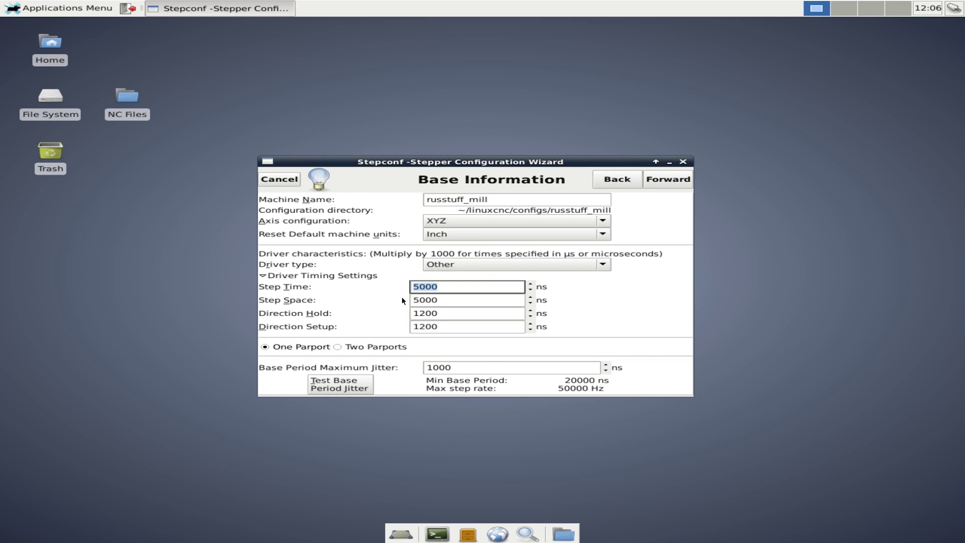
pyautogui.write('1200')
pyautogui.press('Tab')
pyautogui.write('1200')
pyautogui.press('Tab')
# Check the X axis test velocity with the reduced step timing, and set the axis's maximum velocity to 14.7 in/s
pyautogui.click(671, 183)
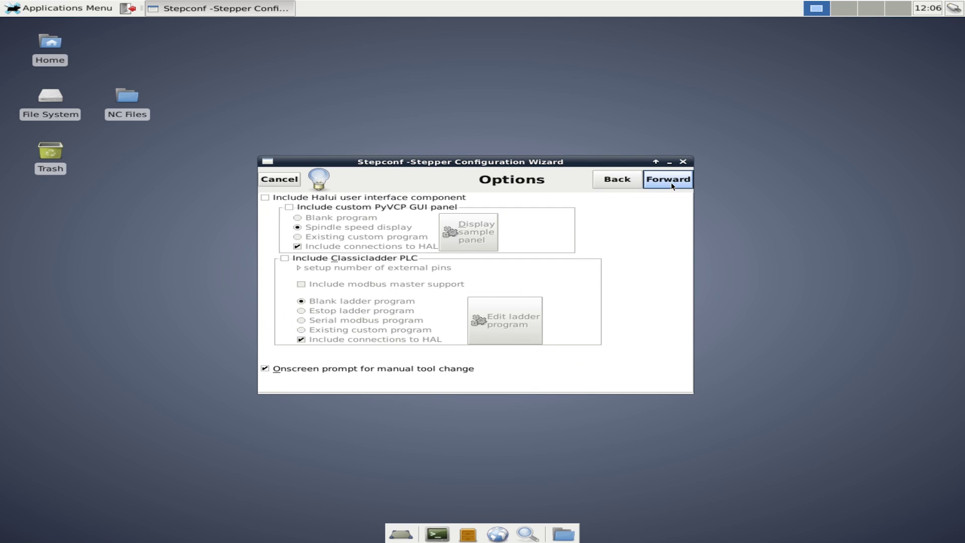
pyautogui.click(671, 182)
pyautogui.click(647, 201)
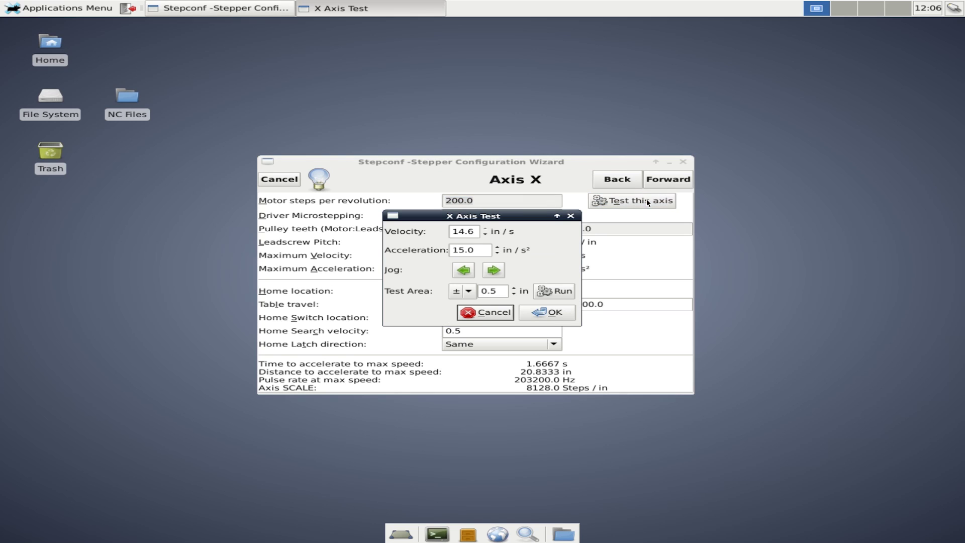
pyautogui.doubleClick(462, 233)
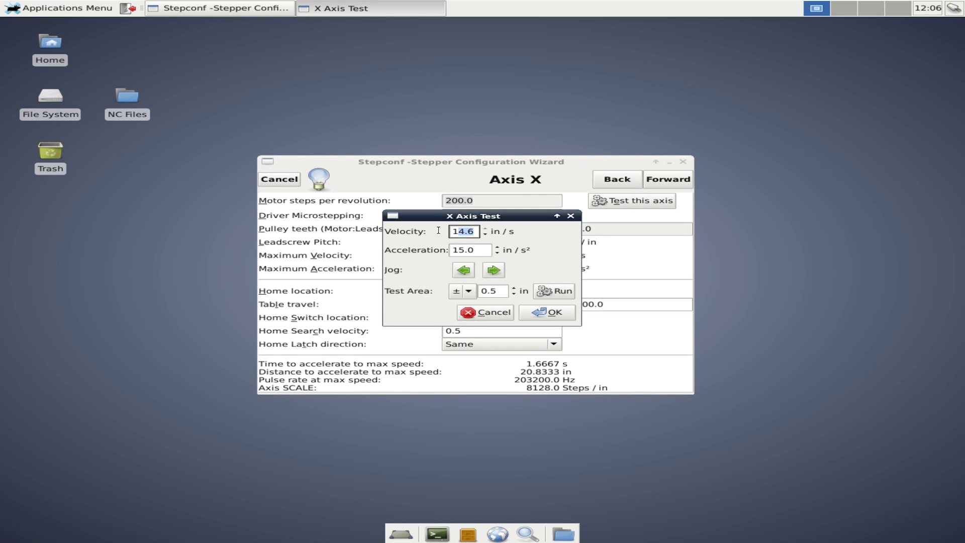
pyautogui.click(475, 233)
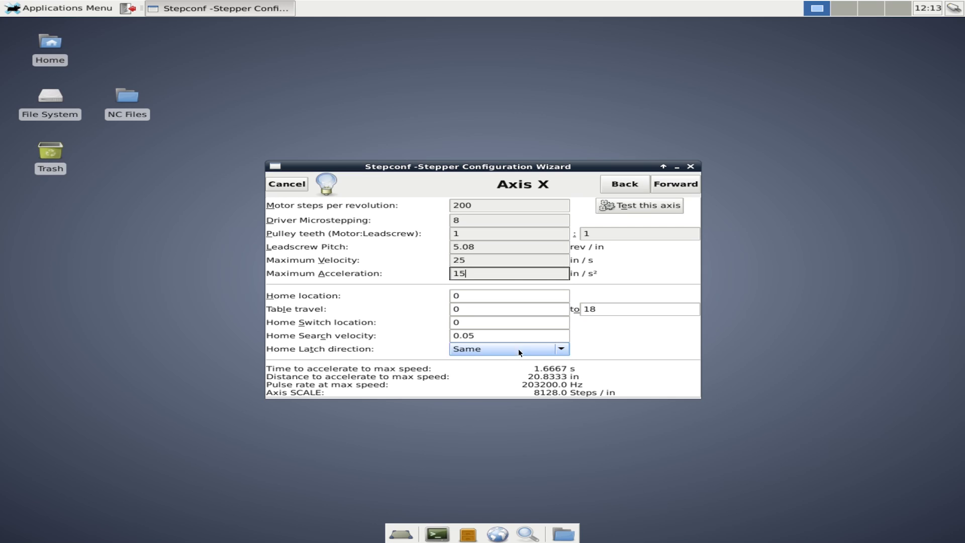
pyautogui.doubleClick(475, 261)
pyautogui.write('14.7')
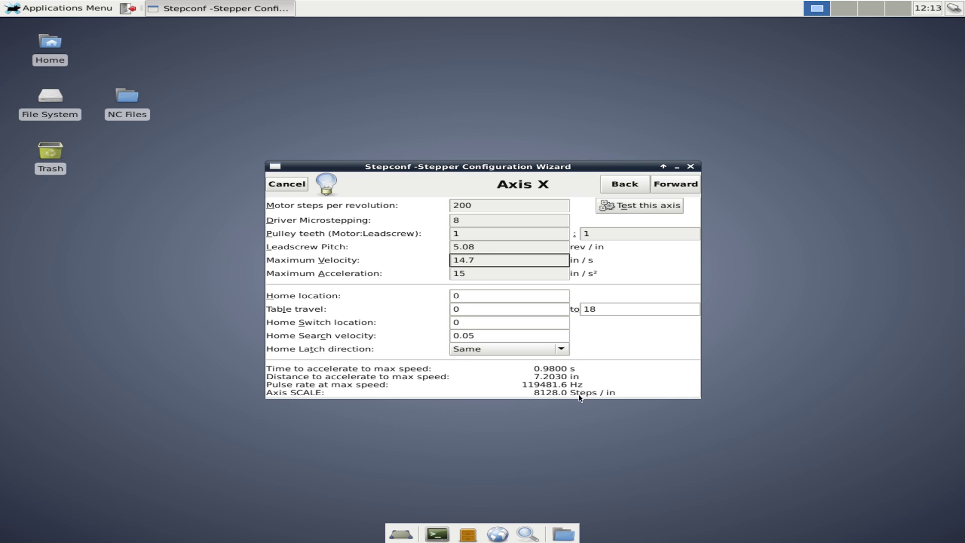
# Go back to the base information and set the step time and step space to 5000 ns each
pyautogui.click(618, 184)
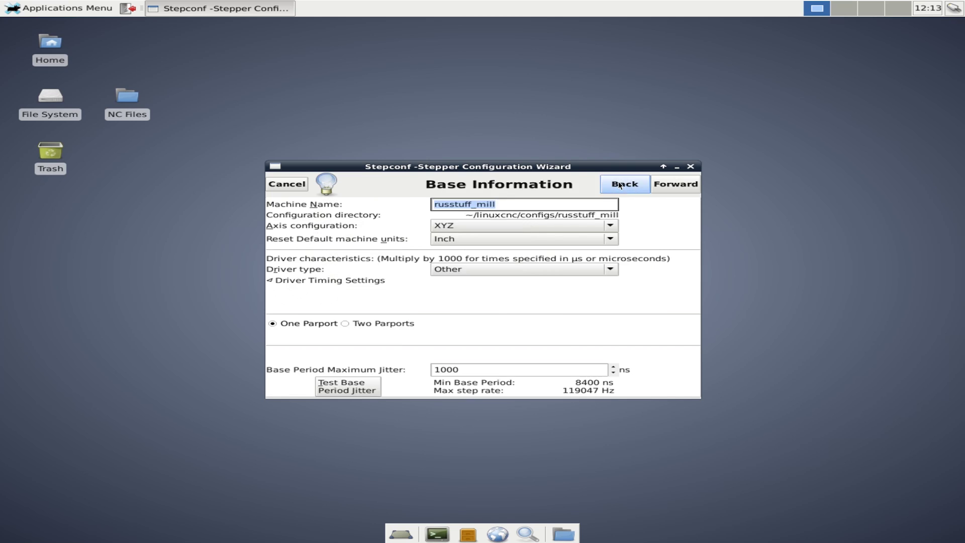
pyautogui.moveTo(470, 295); pyautogui.dragTo(366, 300)
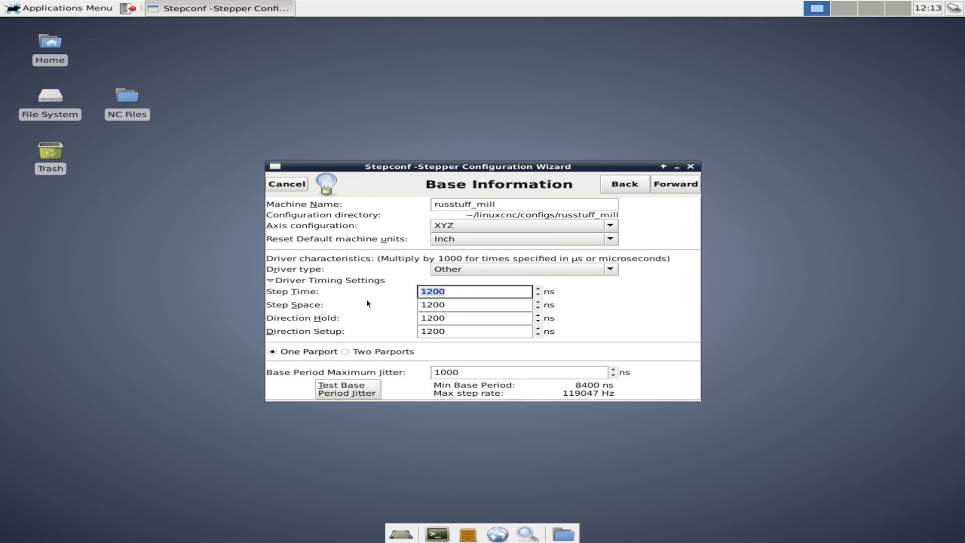
pyautogui.write('5000')
pyautogui.press('Tab')
pyautogui.write('5000')
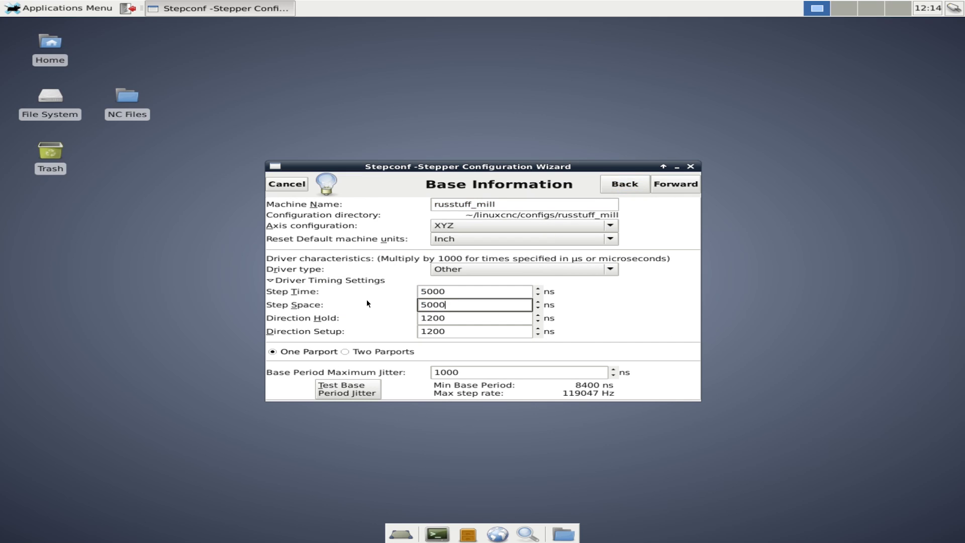
# Set the direction hold and direction setup to 20000 ns each and the base period maximum jitter to 15000 ns
pyautogui.press('Tab')
pyautogui.write('20000')
pyautogui.press('Tab')
pyautogui.write('20000')
pyautogui.press('Tab')
pyautogui.press('Tab')
pyautogui.write('15000')
# Advance to the X axis settings and set the maximum velocity to 3 in/s
pyautogui.click(675, 187)
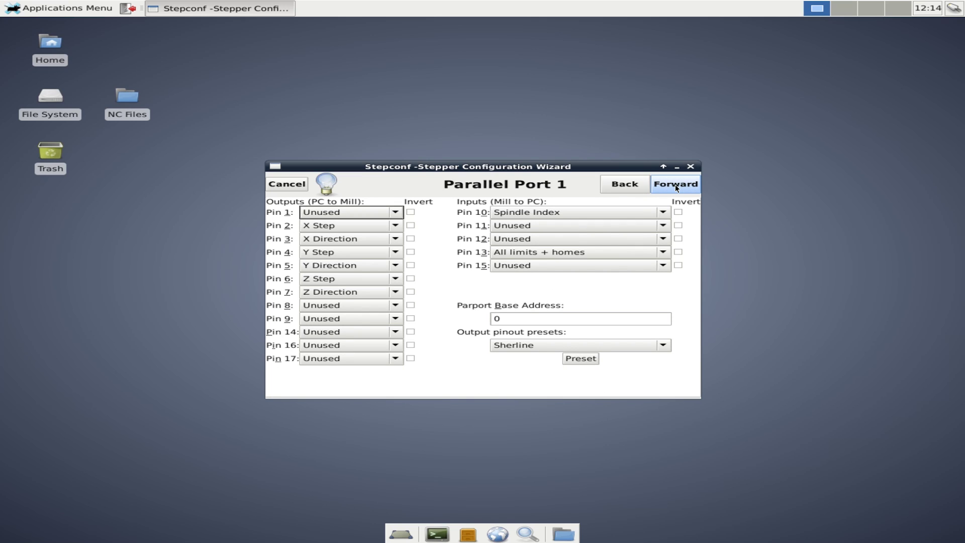
pyautogui.click(675, 185)
pyautogui.click(675, 185)
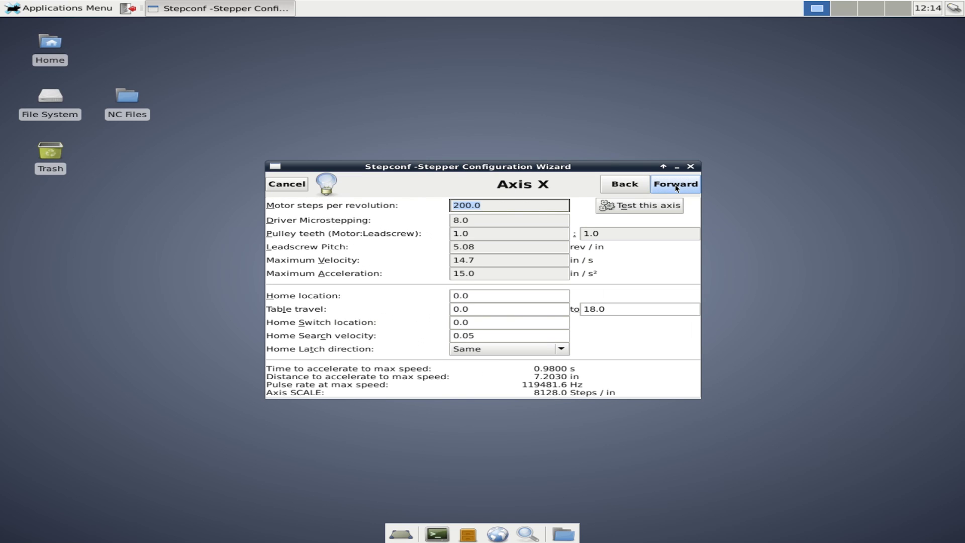
pyautogui.click(485, 259)
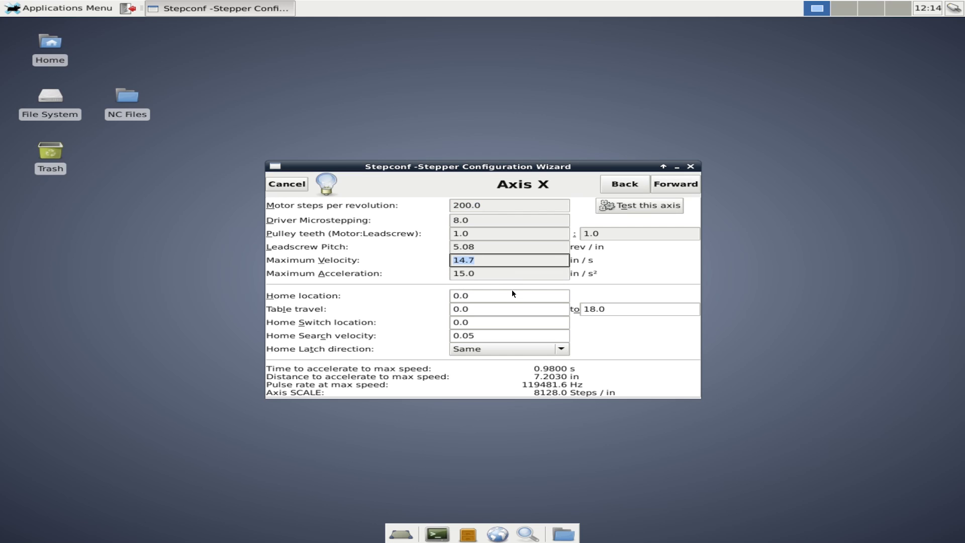
pyautogui.write('3')
pyautogui.press('Tab')
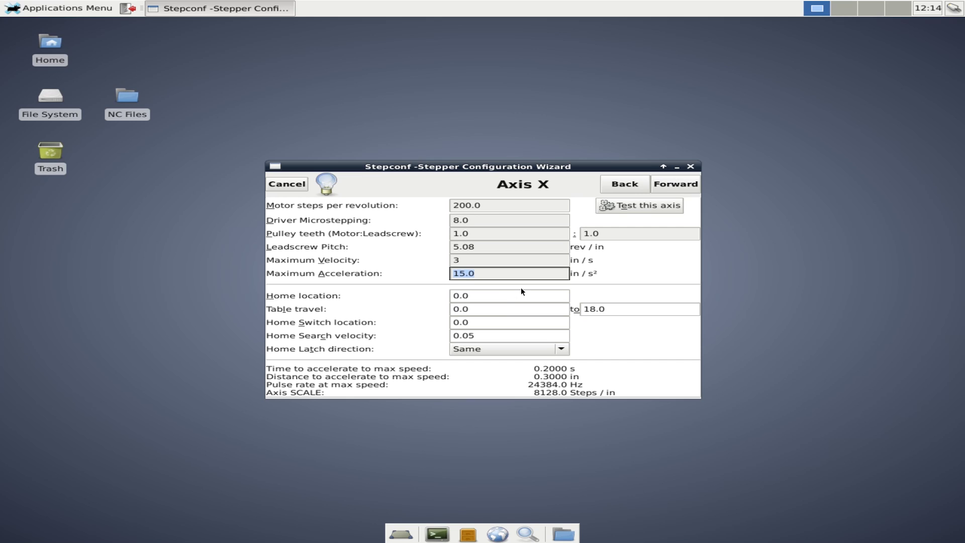
# Open the X axis test and jog the axis in both directions
pyautogui.click(617, 209)
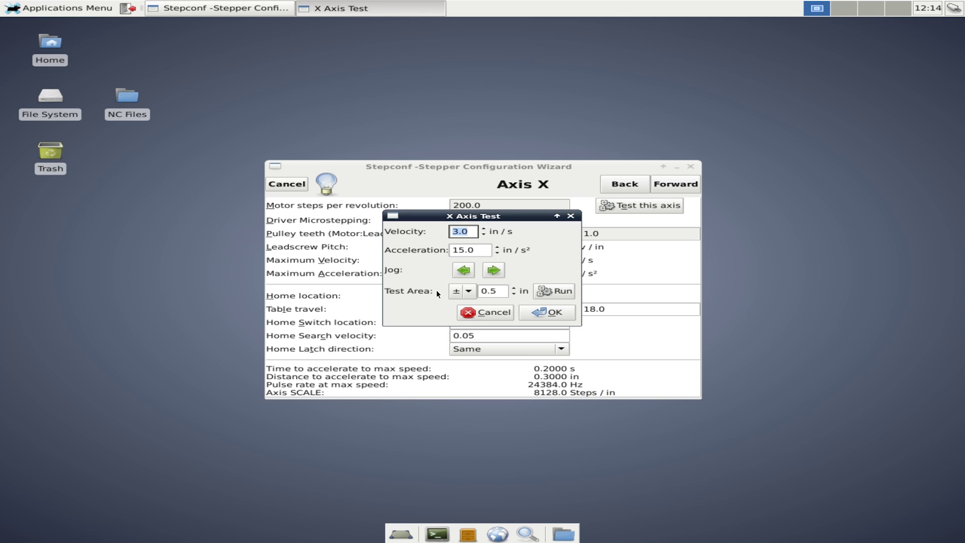
pyautogui.click(464, 272)
pyautogui.click(494, 275)
pyautogui.click(473, 271)
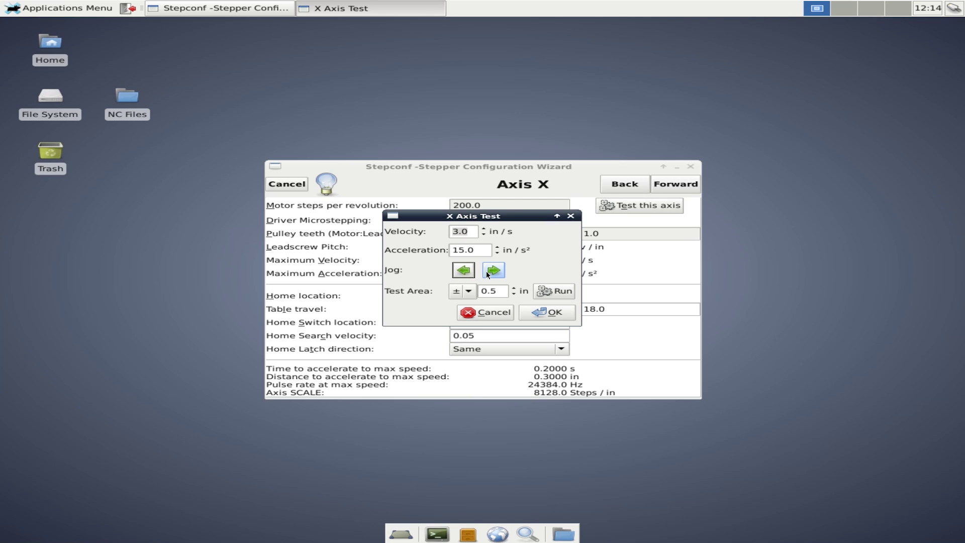
pyautogui.click(488, 270)
pyautogui.click(494, 270)
# Set the test area of the X axis test to 3 inches and reposition the test dialog
pyautogui.doubleClick(498, 291)
pyautogui.write('3')
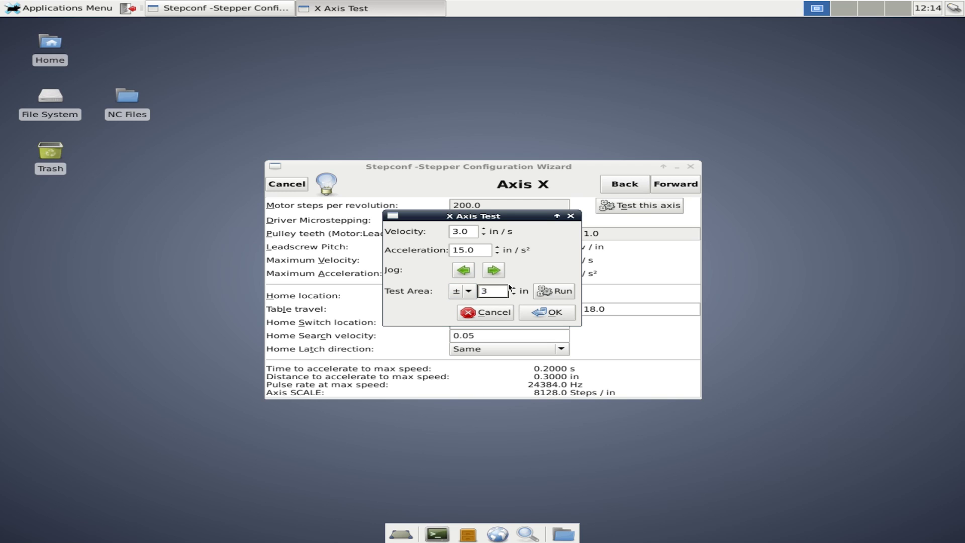
pyautogui.moveTo(517, 216); pyautogui.dragTo(424, 180)
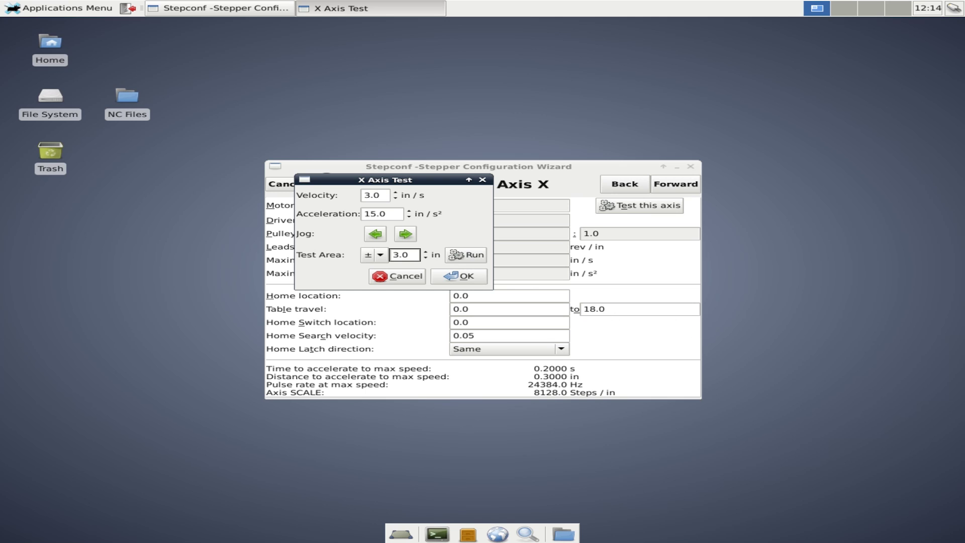
pyautogui.moveTo(407, 179); pyautogui.dragTo(511, 221)
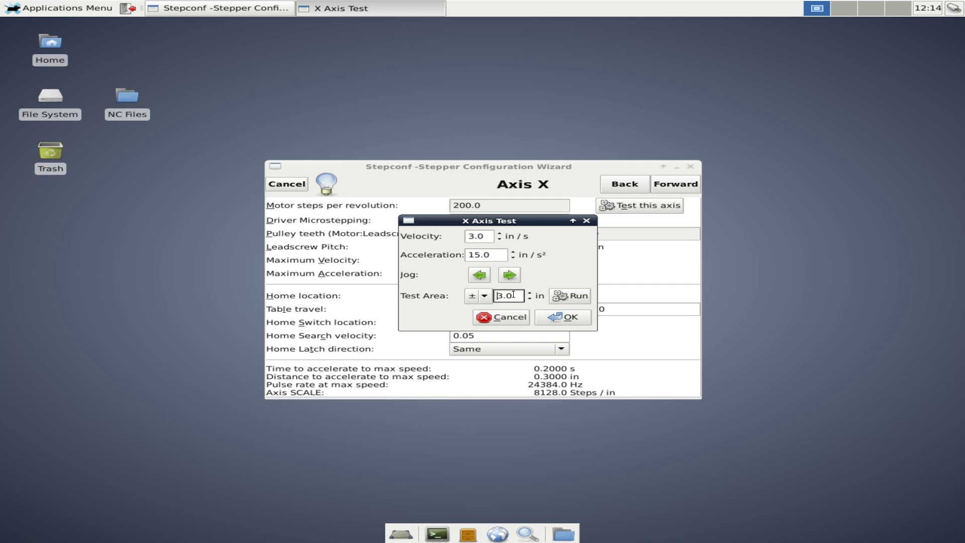
# Set the test velocity to 0.5 in/s and run the X axis test over the test area
pyautogui.doubleClick(471, 235)
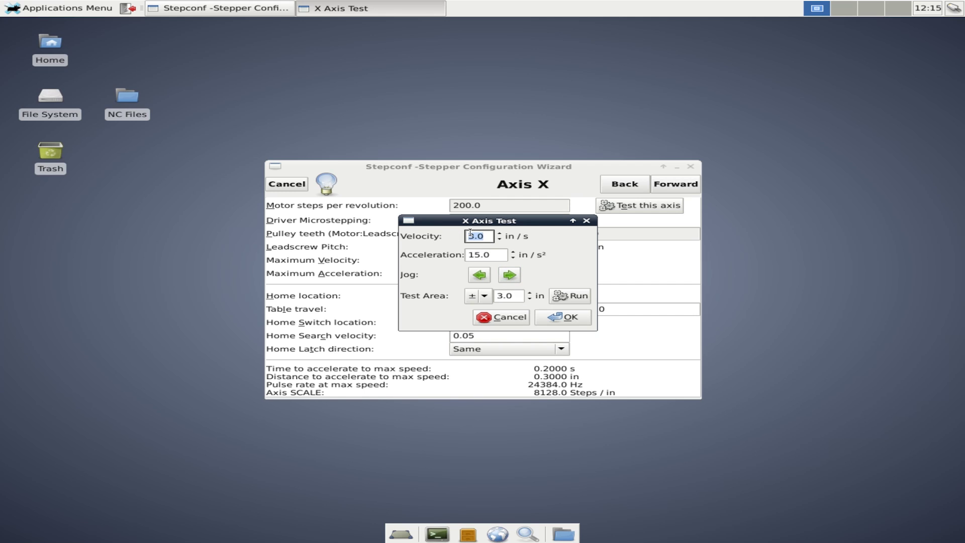
pyautogui.write('0.5')
pyautogui.press('Tab')
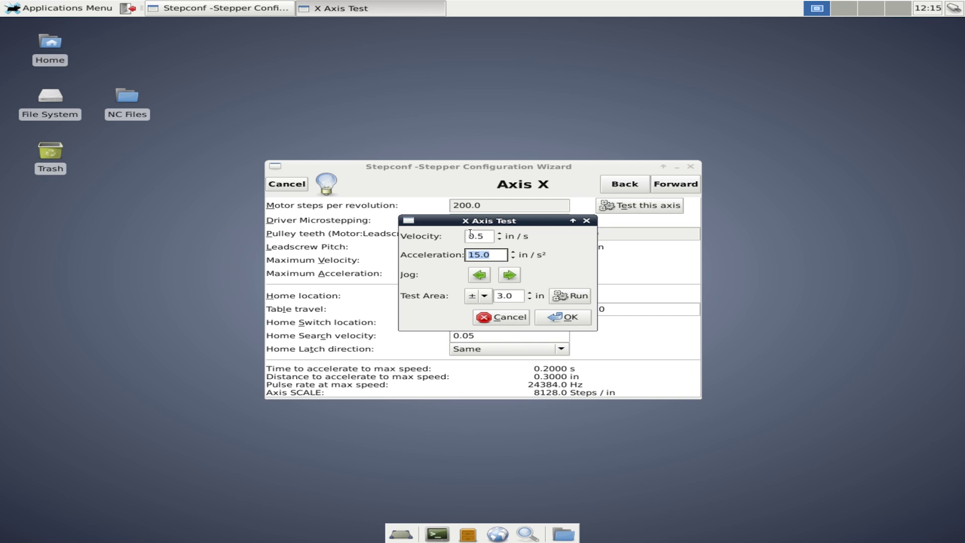
pyautogui.click(569, 295)
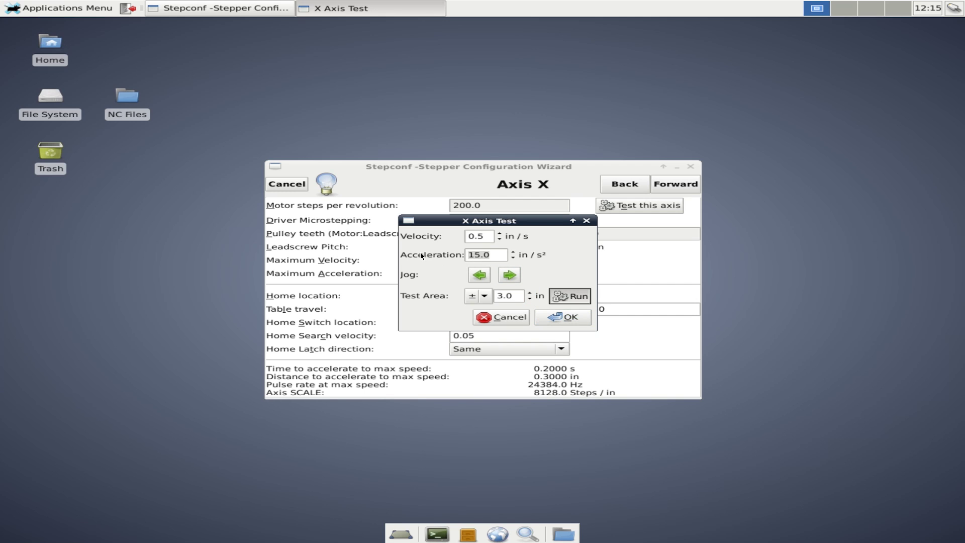
pyautogui.click(502, 259)
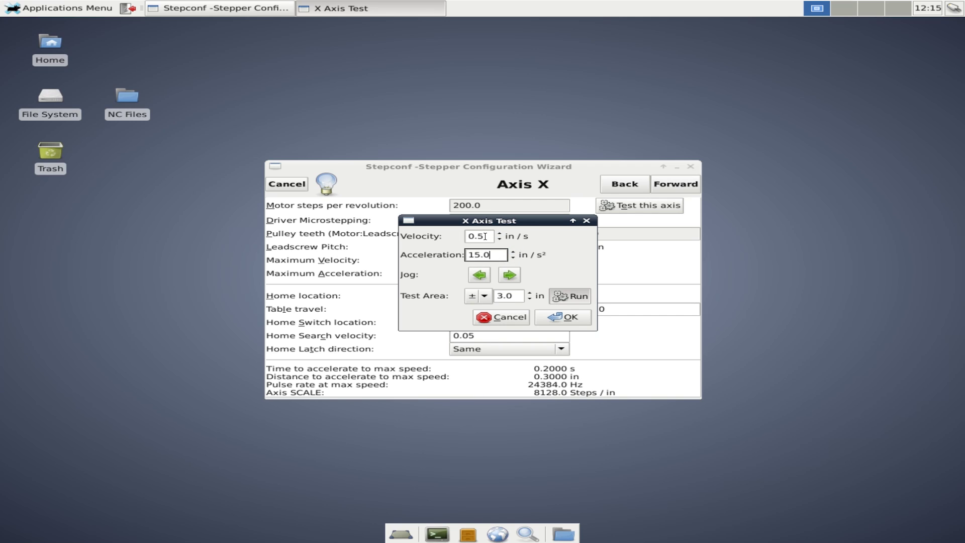
# Stop the running X axis test and set its test velocity to 1.0 in/s
pyautogui.doubleClick(485, 236)
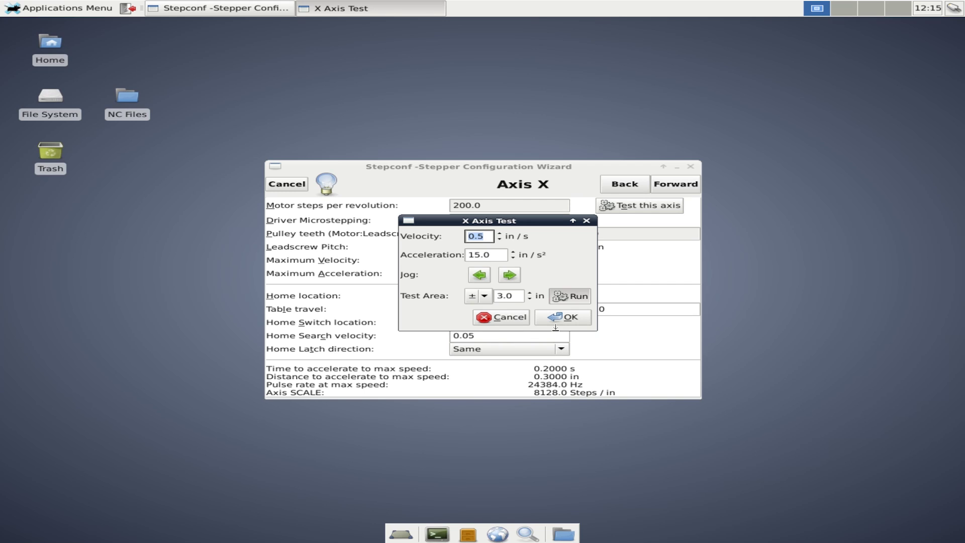
pyautogui.click(568, 298)
pyautogui.doubleClick(486, 239)
pyautogui.write('1.0')
pyautogui.press('Tab')
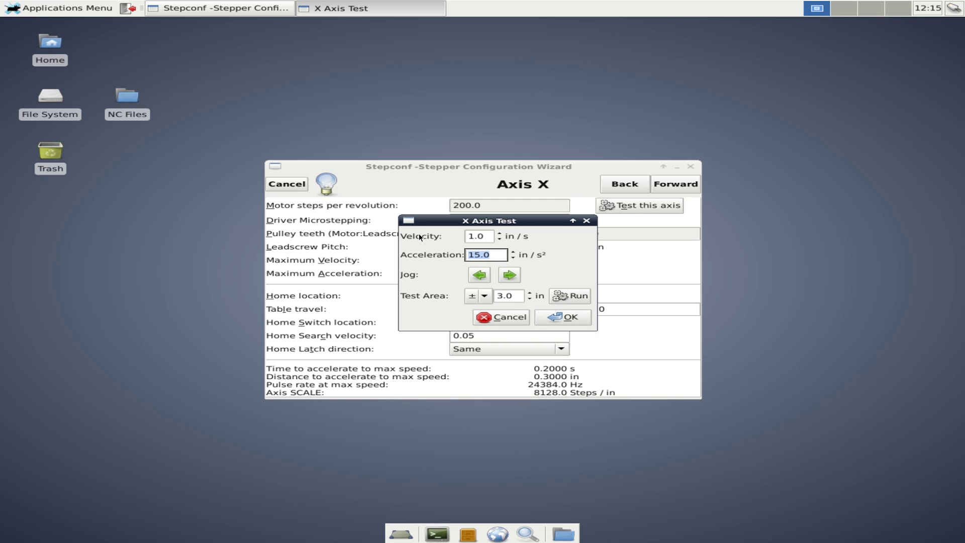
# Set the X axis test velocity to 3 in/s and the test acceleration to 50 in/s²
pyautogui.doubleClick(485, 237)
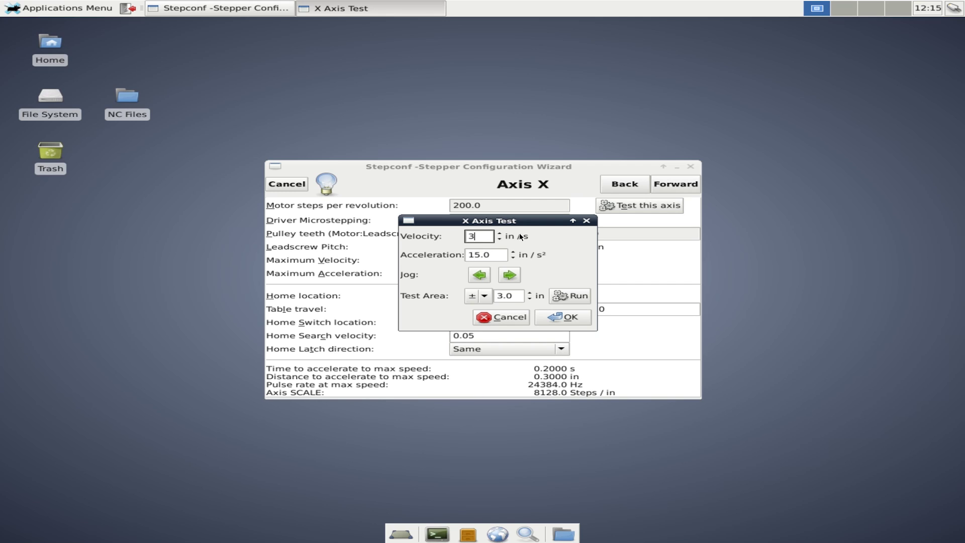
pyautogui.doubleClick(490, 255)
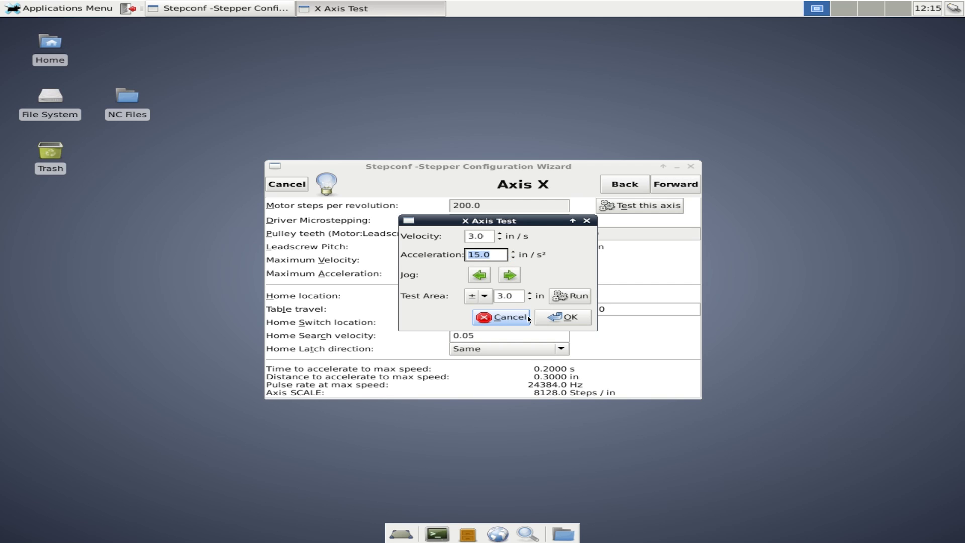
pyautogui.write('50')
# Set the X axis test acceleration to 15 in/s² and accept the test values
pyautogui.moveTo(491, 255); pyautogui.dragTo(401, 242)
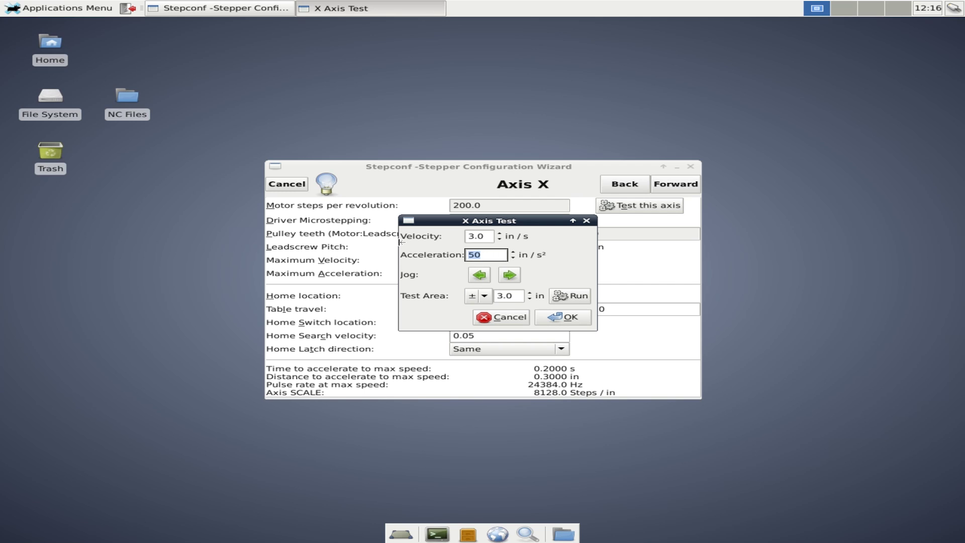
pyautogui.write('15')
pyautogui.click(556, 316)
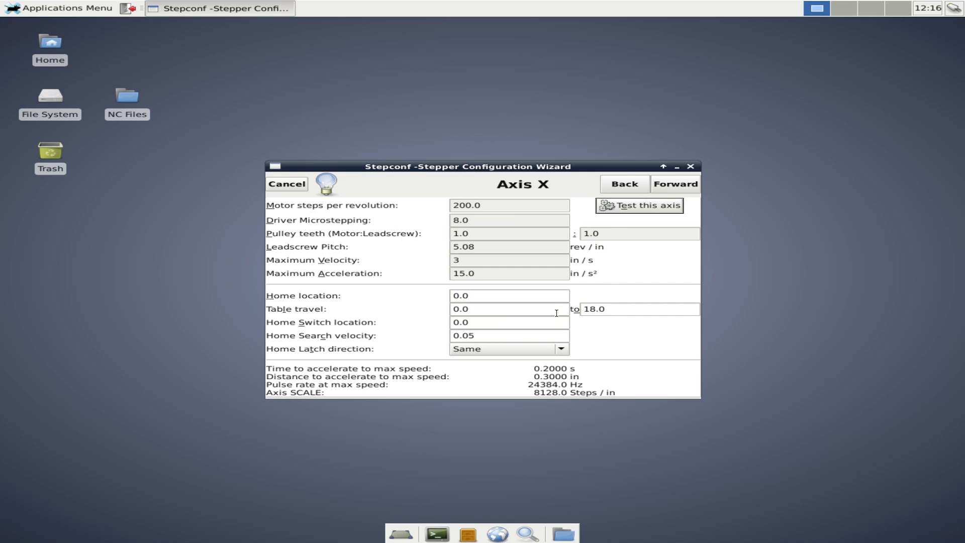
# Keep the default Y axis, Z axis and spindle settings and finish the wizard to generate the configuration
pyautogui.click(667, 183)
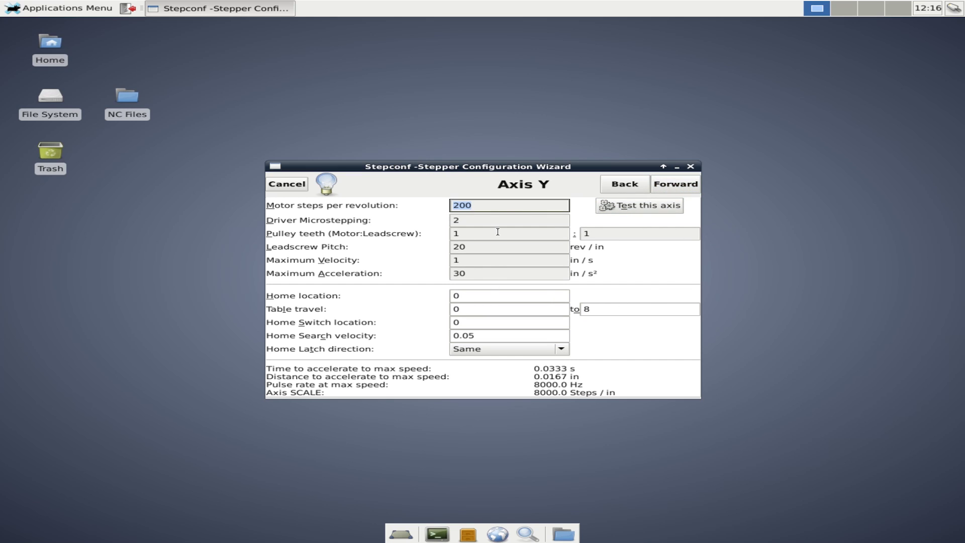
pyautogui.click(665, 186)
pyautogui.click(668, 186)
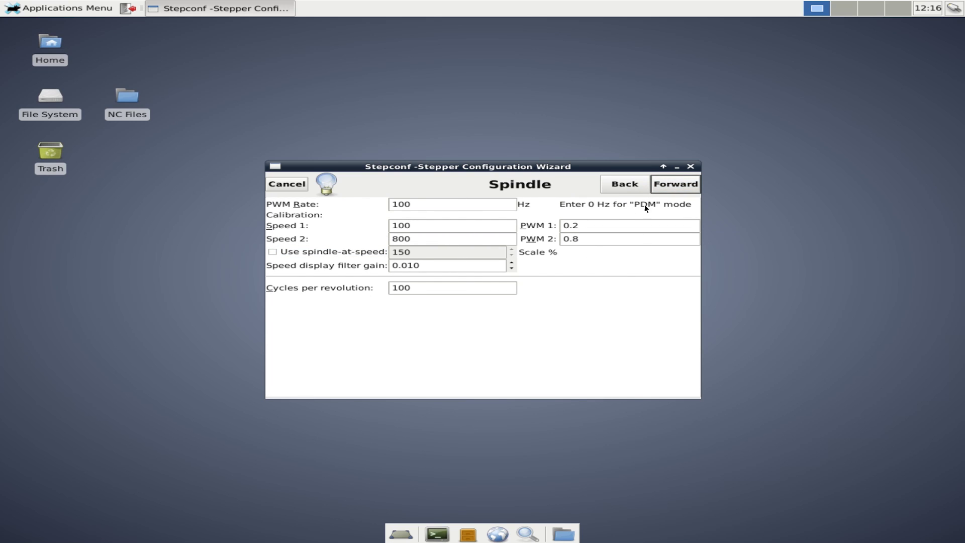
pyautogui.click(675, 185)
pyautogui.click(675, 184)
pyautogui.click(597, 317)
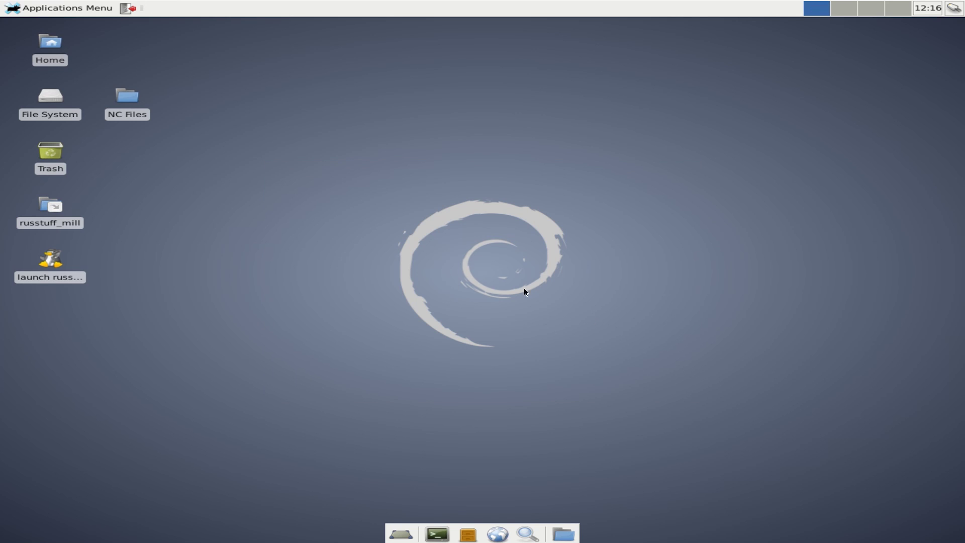
# Move the new launcher and russtuff_mill folder icons to a free desktop area and close the folder's file manager windows
pyautogui.moveTo(50, 258); pyautogui.dragTo(274, 117)
pyautogui.moveTo(48, 208); pyautogui.dragTo(357, 104)
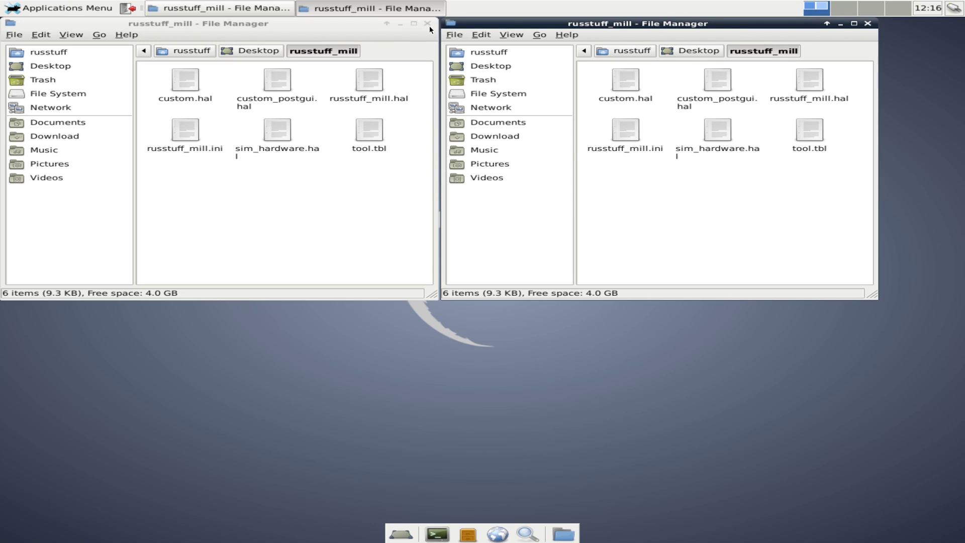
pyautogui.click(428, 24)
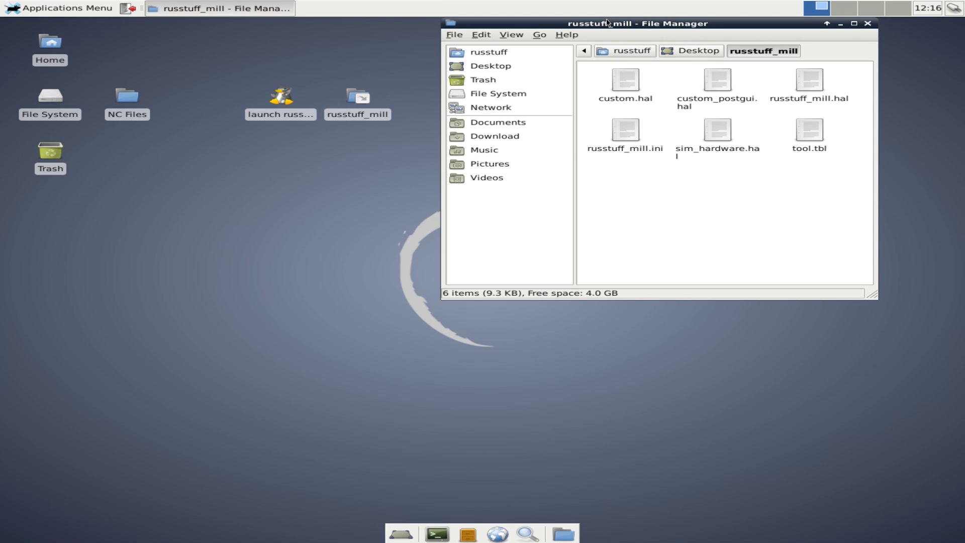
pyautogui.moveTo(610, 26); pyautogui.dragTo(714, 55)
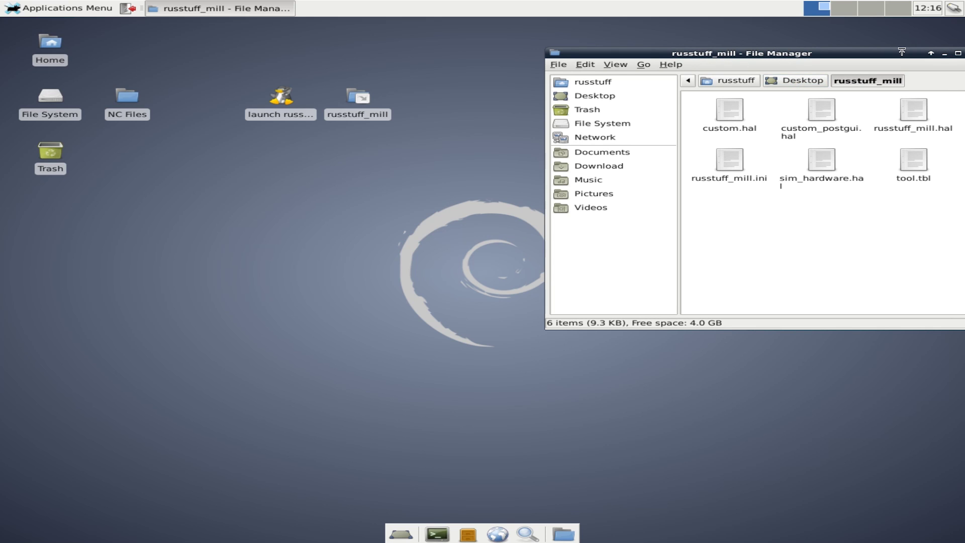
pyautogui.moveTo(902, 52); pyautogui.dragTo(871, 37)
pyautogui.click(927, 38)
# Launch the russtuff mill configuration in a maximized AXIS window and examine the full machine envelope in the preview
pyautogui.click(300, 105)
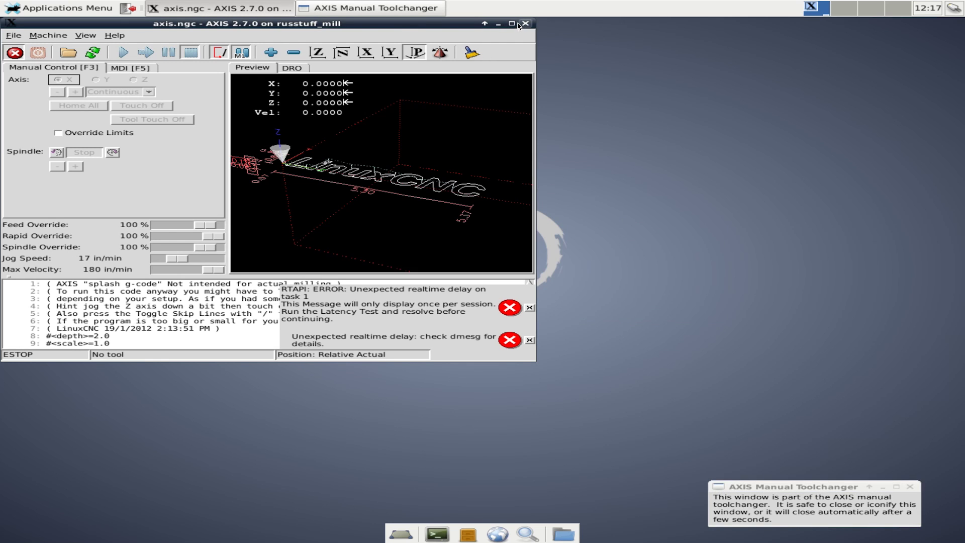
pyautogui.click(512, 24)
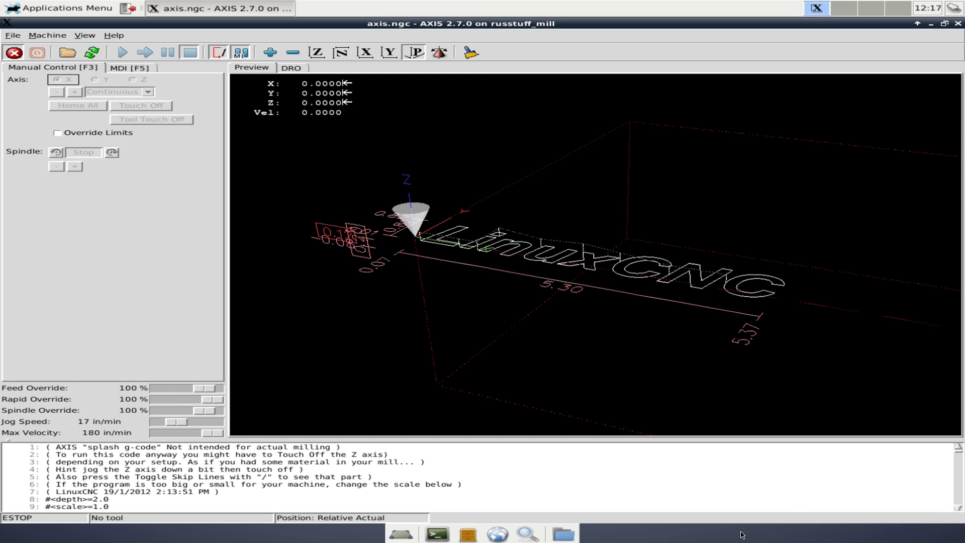
pyautogui.scroll(-2, 396, 213)
pyautogui.scroll(-2, 396, 213)
pyautogui.scroll(1, 595, 248)
pyautogui.scroll(-2, 522, 246)
pyautogui.scroll(-2, 529, 273)
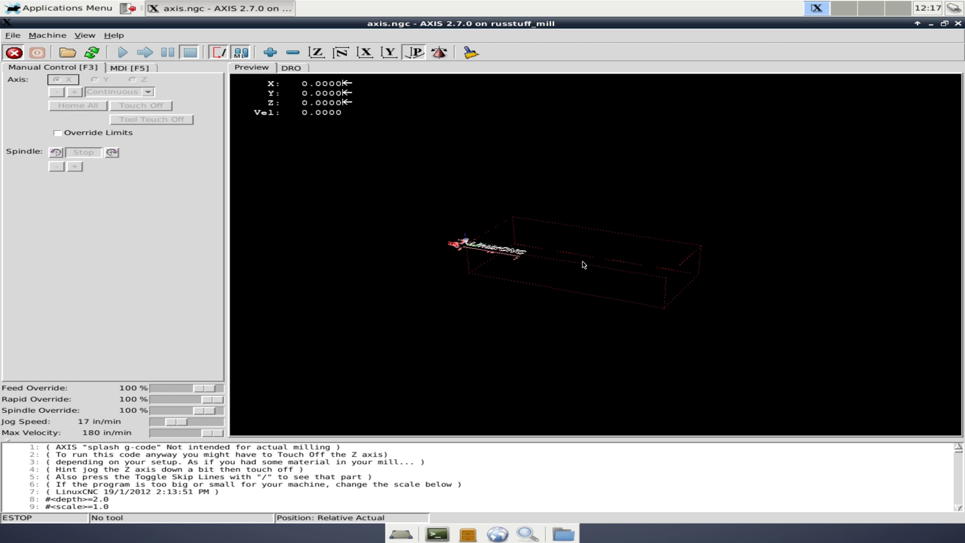
pyautogui.scroll(5, 581, 266)
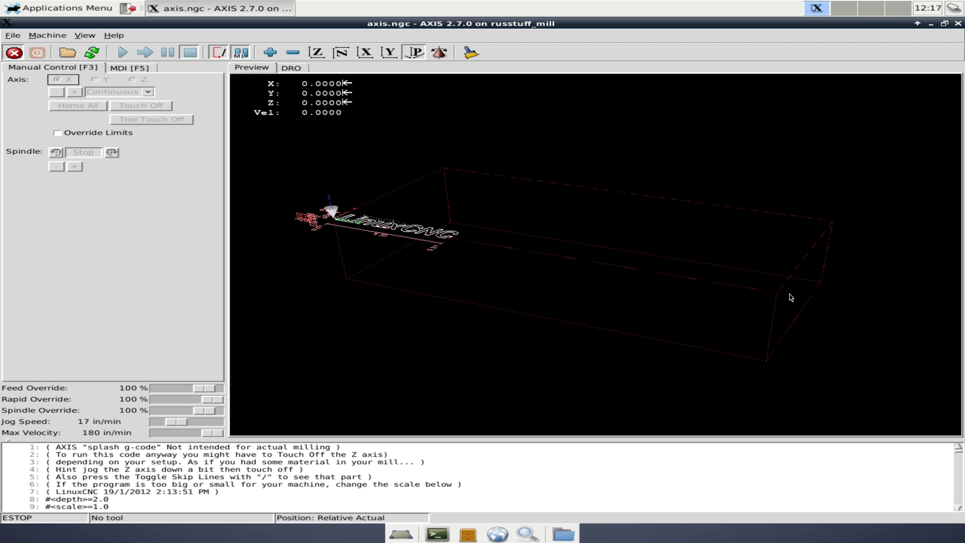
# Release the emergency stop, then switch the machine power on with Override Limits enabled
pyautogui.click(20, 54)
pyautogui.click(37, 56)
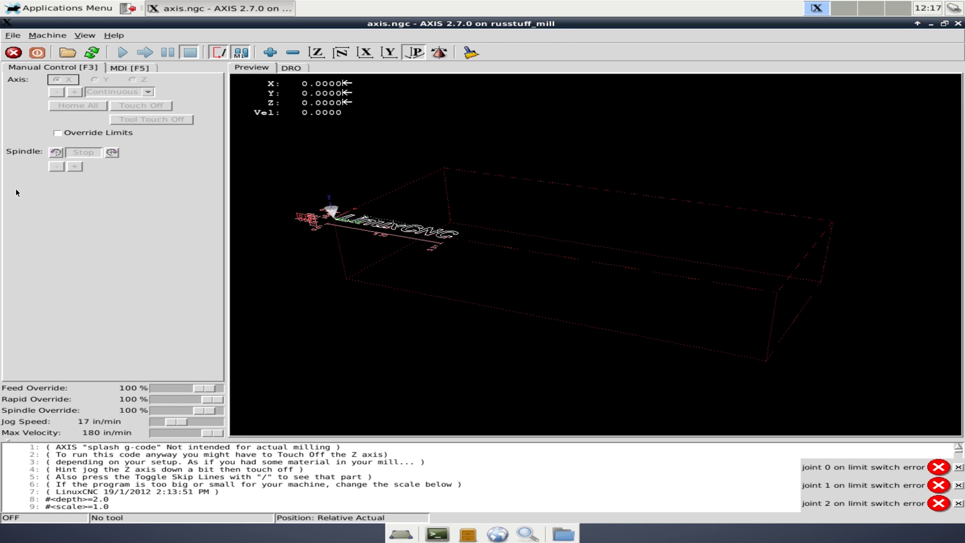
pyautogui.click(58, 133)
pyautogui.click(36, 57)
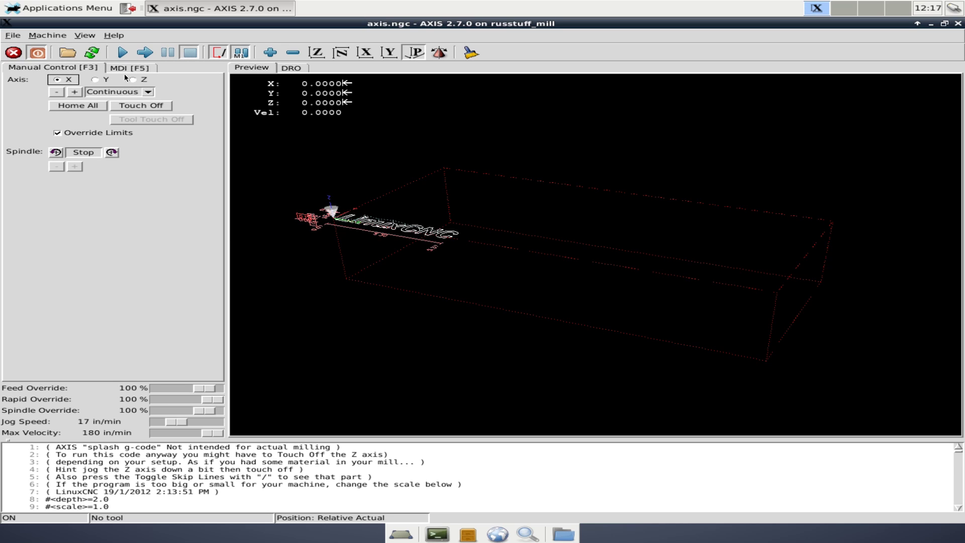
# Try to run the loaded axis.ngc program despite exceeding the Z axis maximum
pyautogui.click(122, 52)
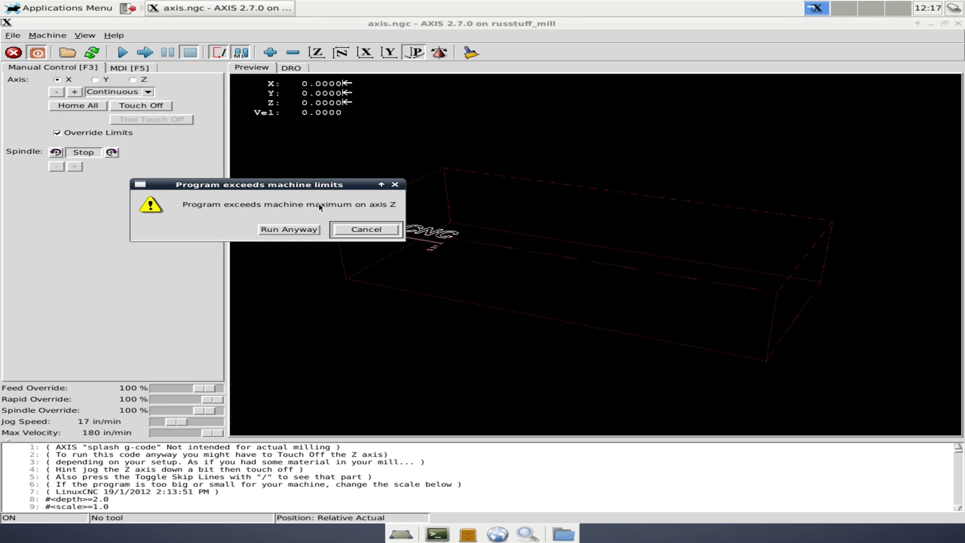
pyautogui.click(285, 228)
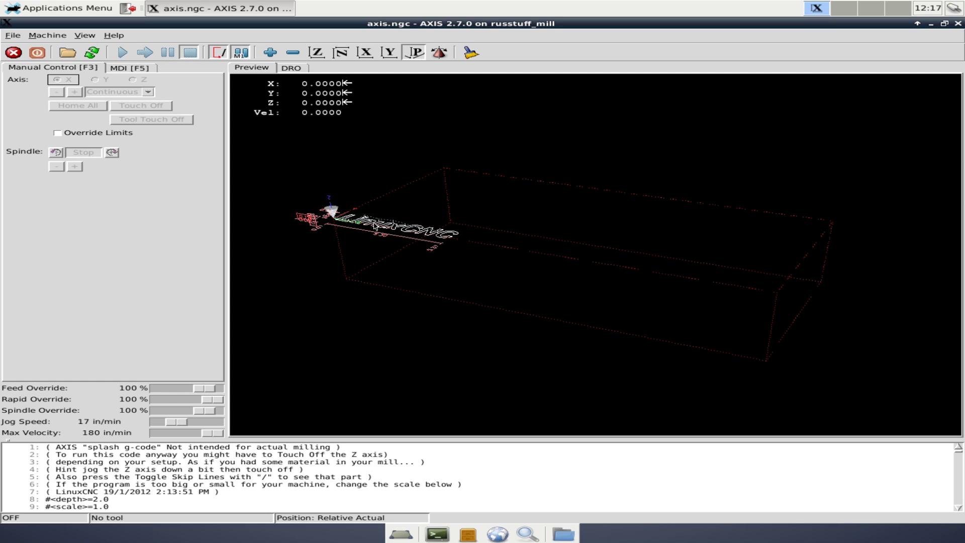
# Zoom, rotate and pan the preview to examine the LinuxCNC toolpath within the machine envelope
pyautogui.moveTo(321, 211); pyautogui.dragTo(348, 241, button='right')
pyautogui.moveTo(369, 250); pyautogui.dragTo(360, 209)
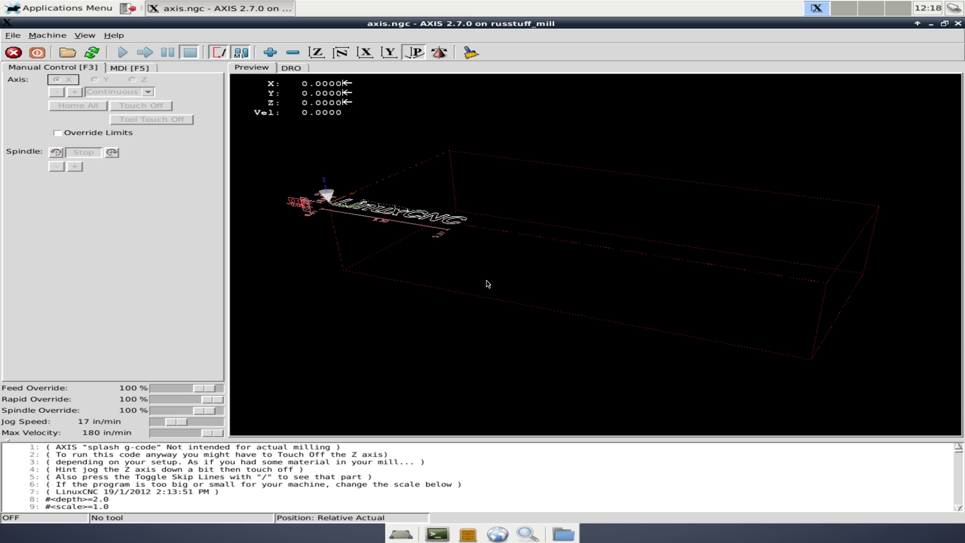
pyautogui.scroll(3, 486, 284)
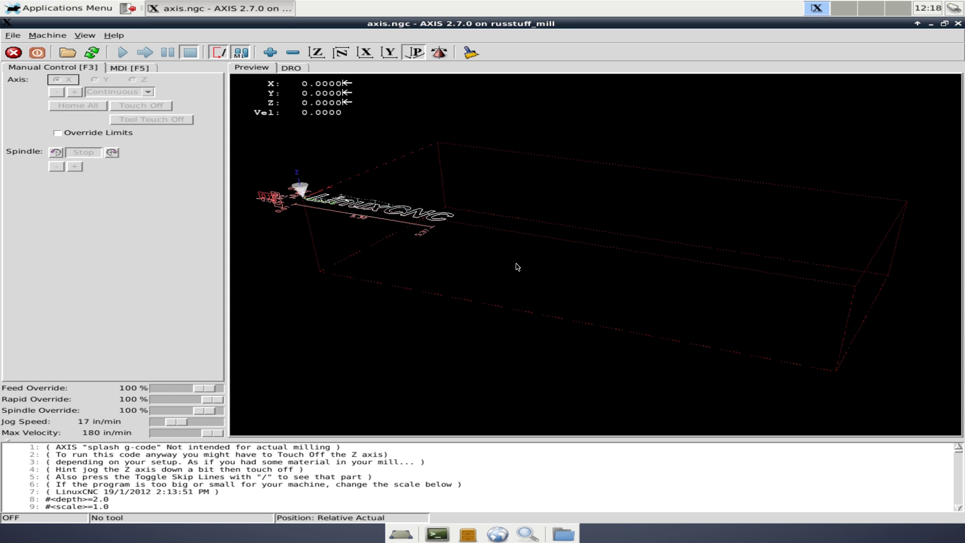
pyautogui.scroll(-1, 517, 267)
pyautogui.moveTo(504, 233)
pyautogui.mouseDown(button='middle')
pyautogui.moveTo(516, 248)
pyautogui.moveTo(519, 241)
pyautogui.mouseUp(button='middle')
pyautogui.moveTo(521, 240); pyautogui.dragTo(504, 234)
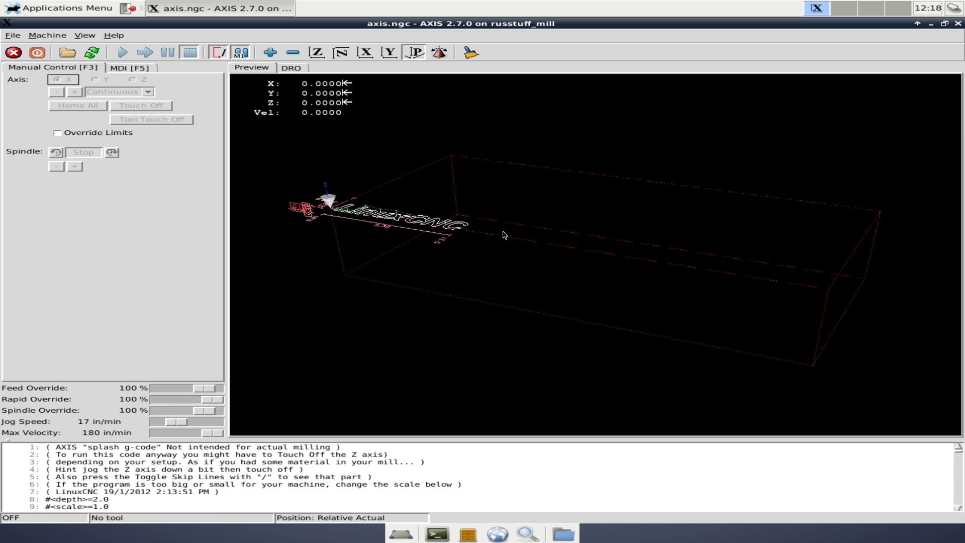
pyautogui.scroll(1, 504, 235)
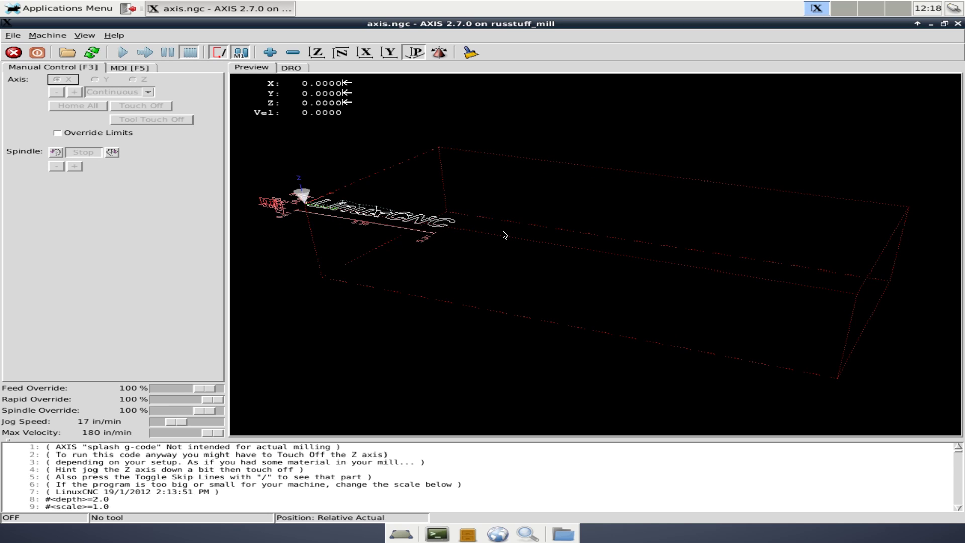